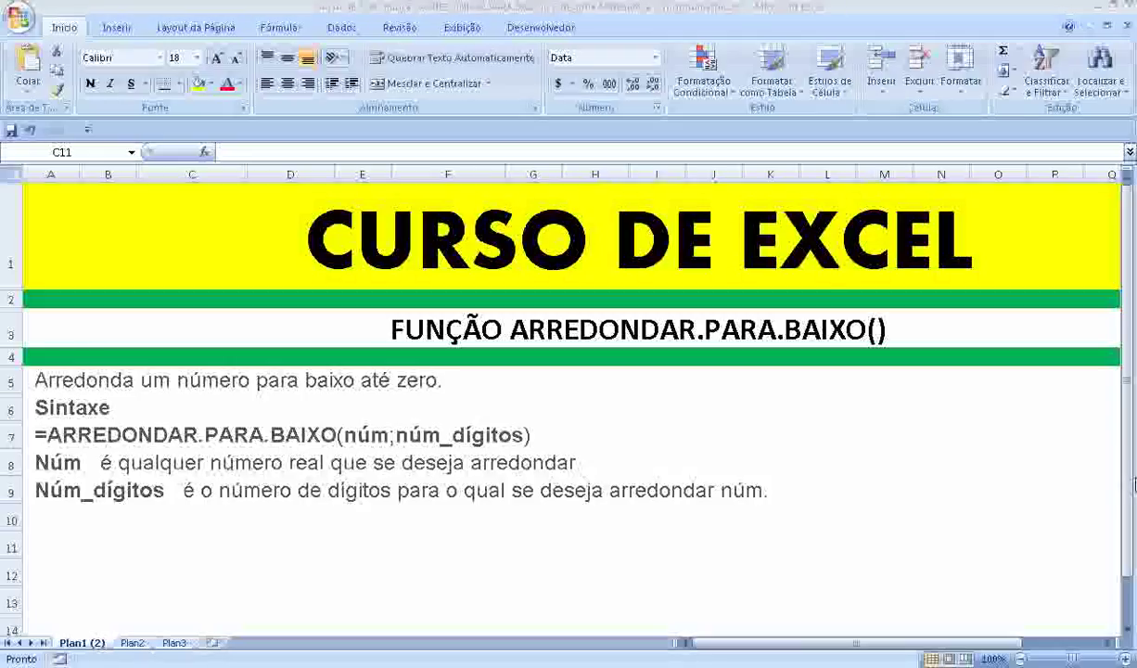
Fill the description cell A5 yellow and the Sintaxe cells A6:B6 red
{"action": "left_click", "coordinate": [18, 380]}
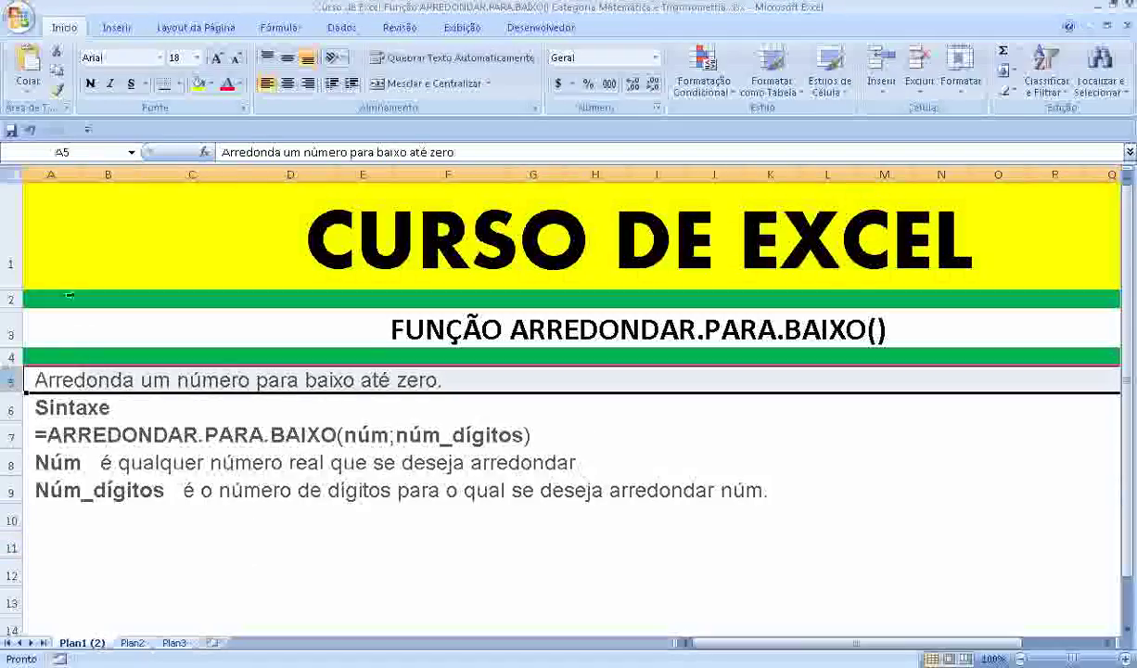
{"action": "left_click", "coordinate": [197, 83]}
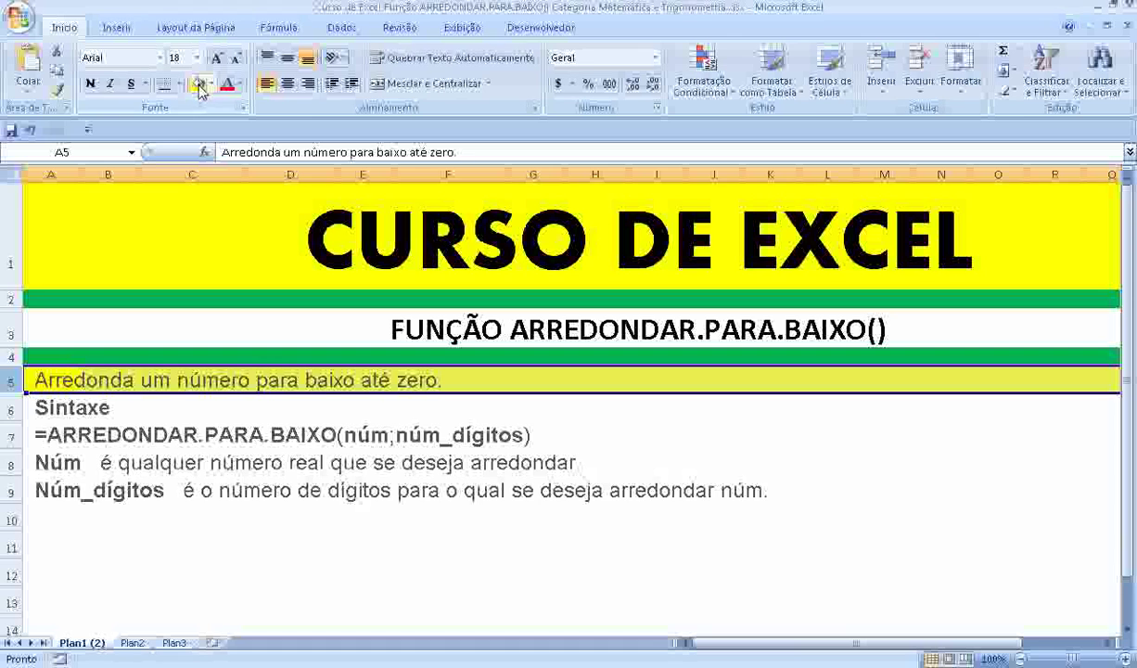
{"action": "left_click", "coordinate": [66, 410]}
{"action": "left_click_drag", "start_coordinate": [67, 411], "coordinate": [111, 408]}
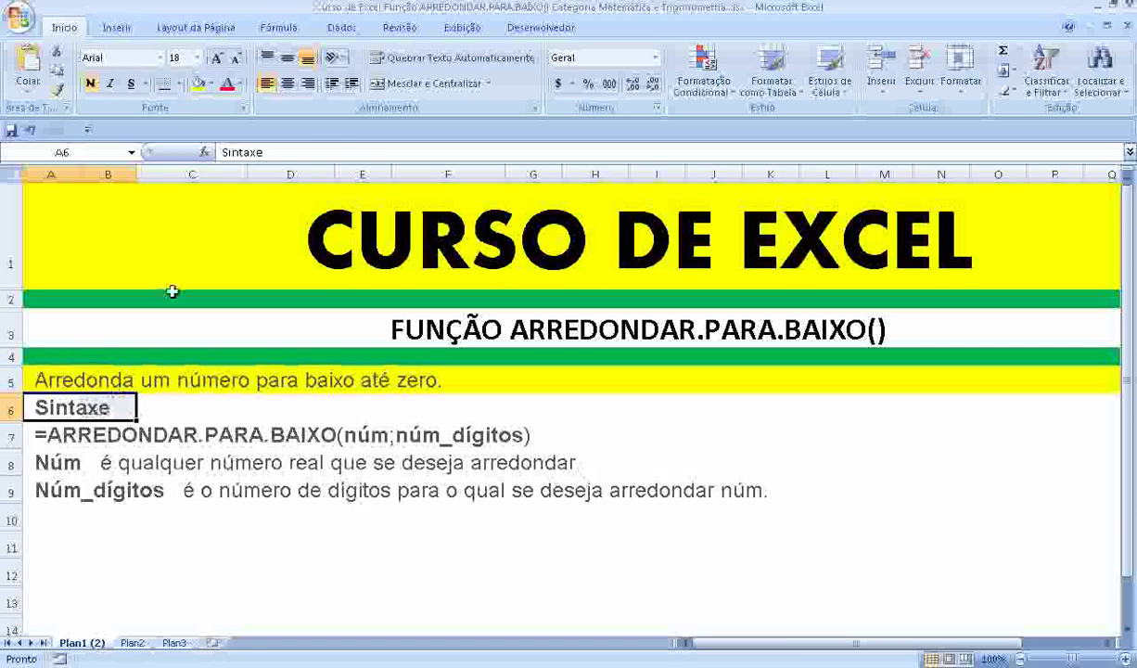
{"action": "left_click", "coordinate": [210, 83]}
{"action": "left_click", "coordinate": [212, 216]}
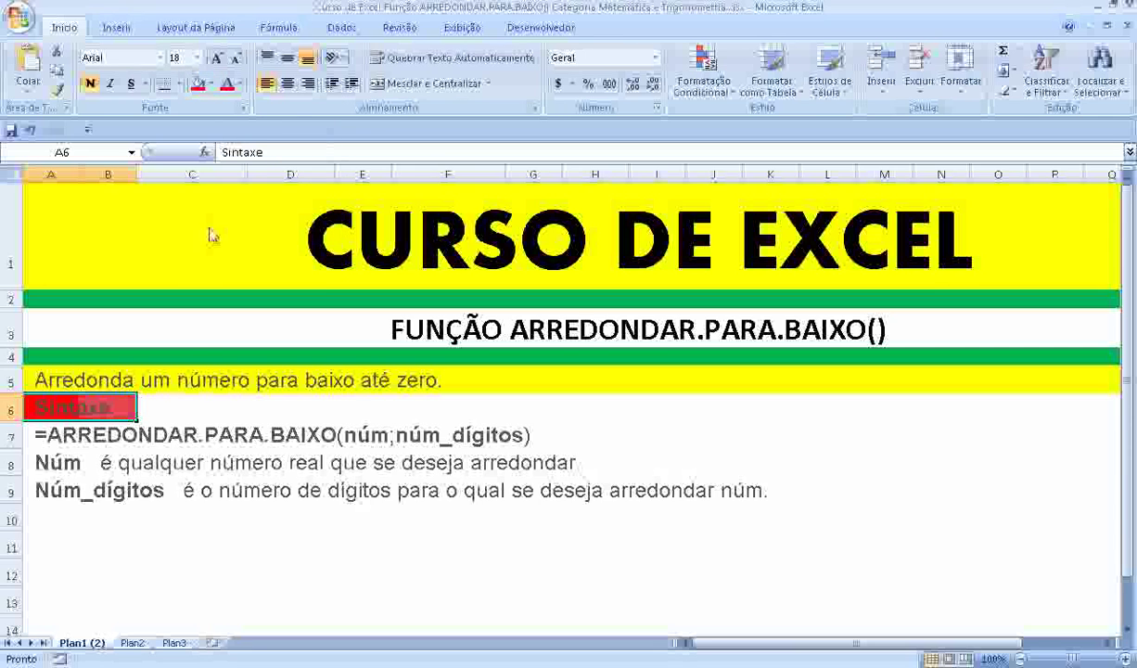
{"action": "left_click", "coordinate": [126, 522]}
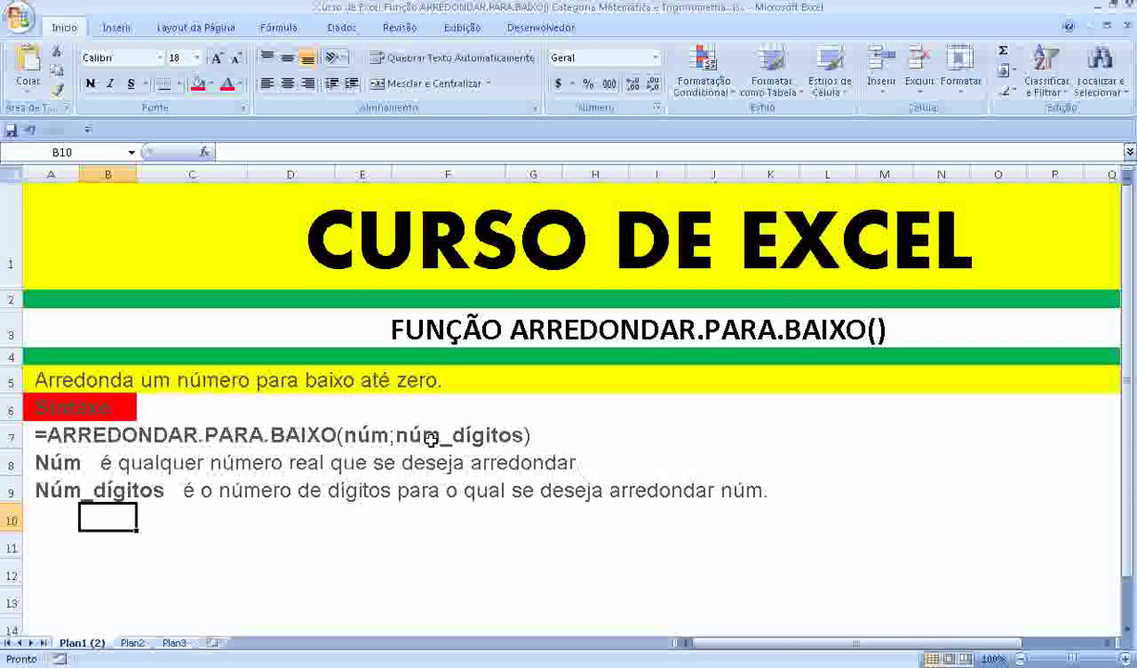
Make rows 7–9, the syntax line and argument explanations, entirely bold
{"action": "left_click", "coordinate": [70, 461]}
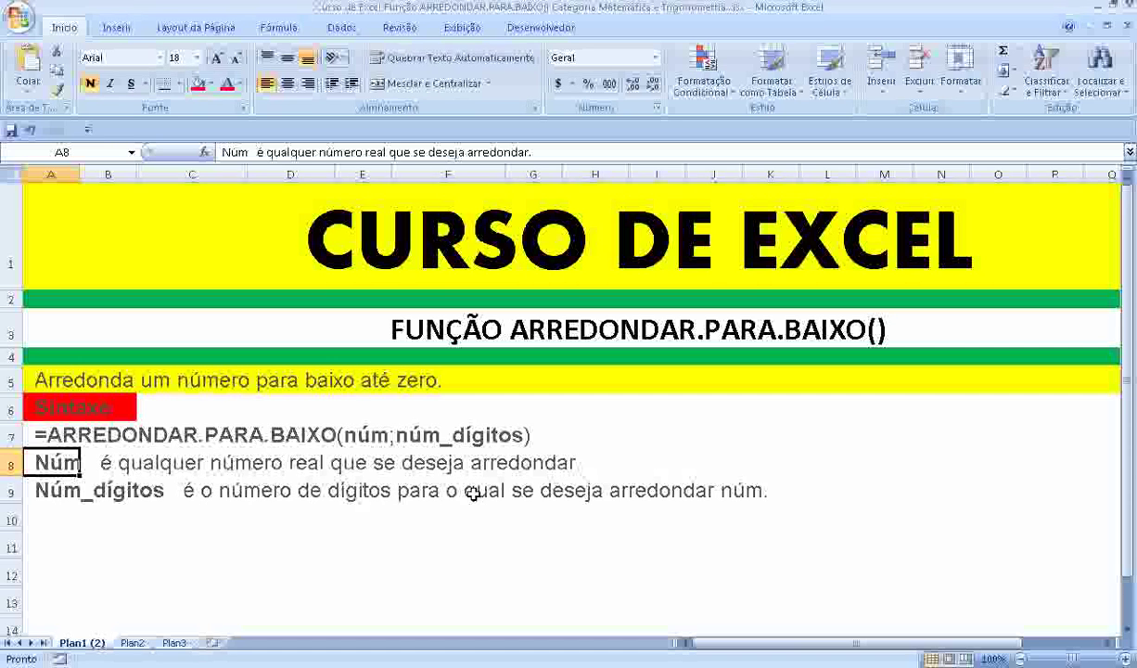
{"action": "left_click_drag", "start_coordinate": [11, 435], "coordinate": [9, 476]}
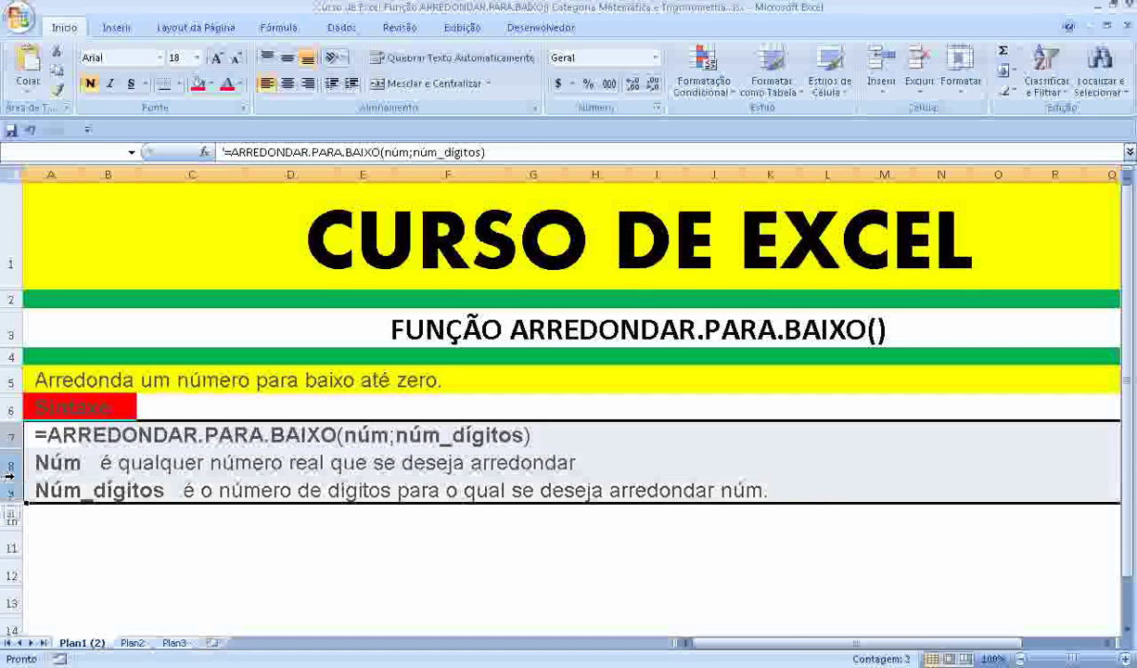
{"action": "left_click", "coordinate": [89, 83]}
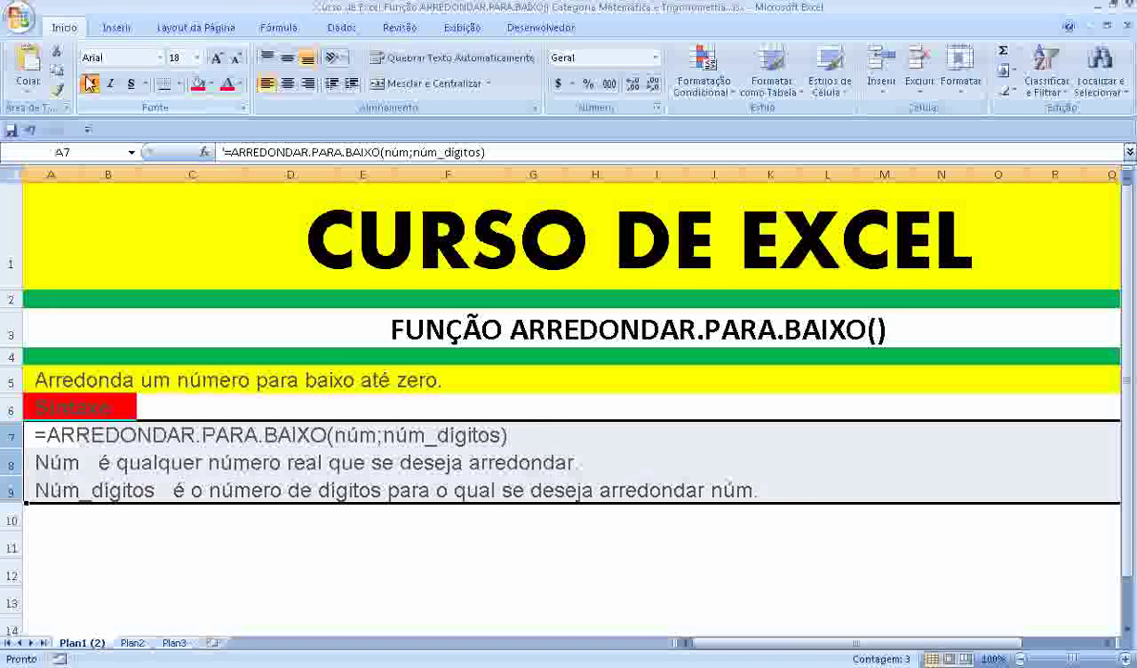
{"action": "left_click", "coordinate": [90, 83]}
{"action": "left_click", "coordinate": [100, 536]}
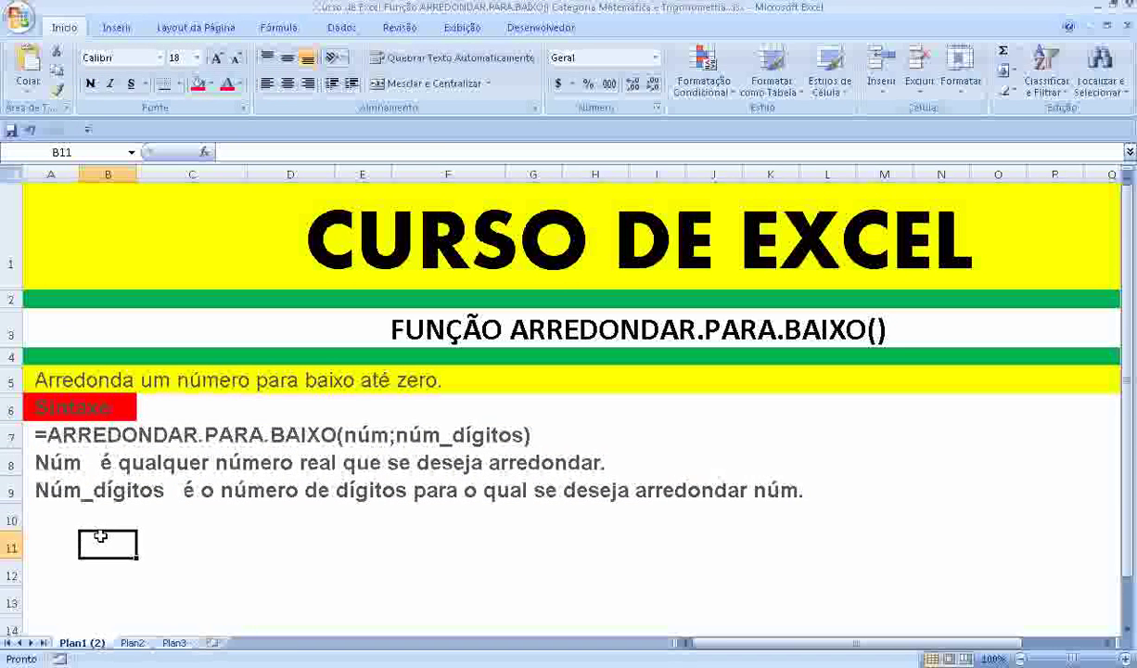
Enter =ARREDONDAR.PARA.BAIXO(2,3;0) in B11, which displays 2
{"action": "type", "text": "="}
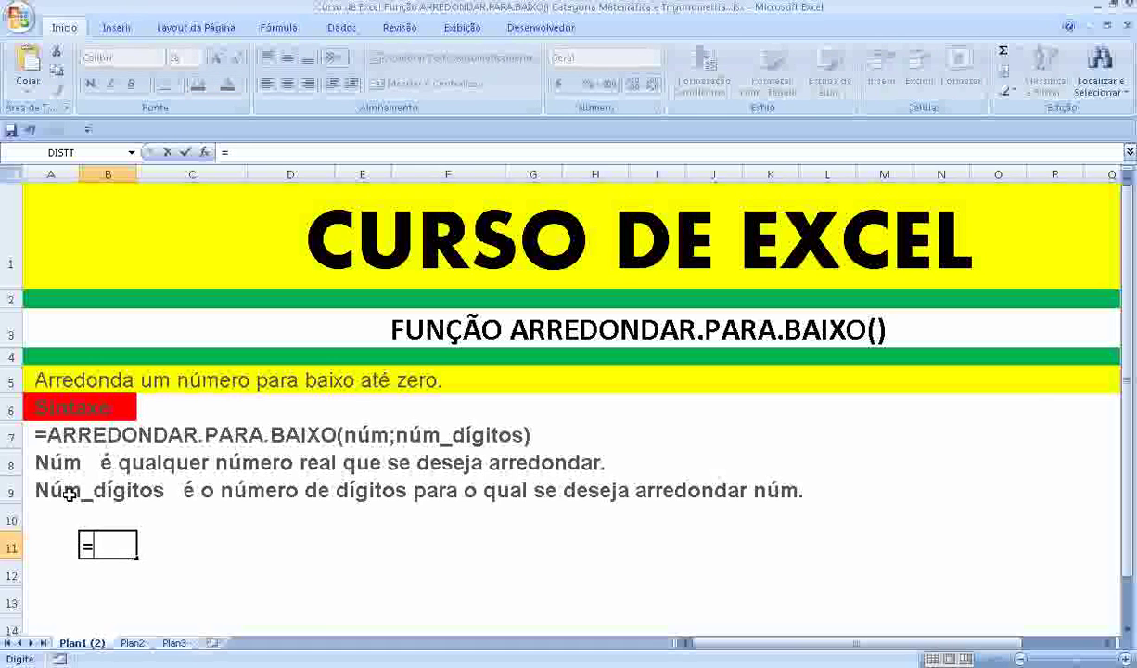
{"action": "type", "text": "ARRED"}
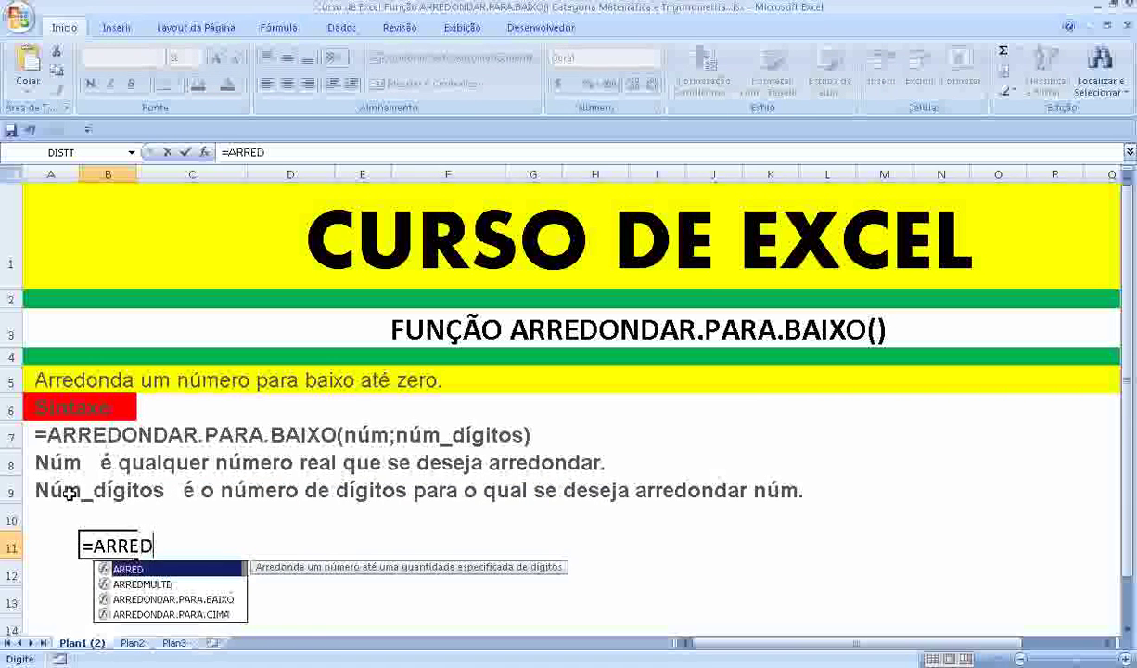
{"action": "type", "text": "ONDAR"}
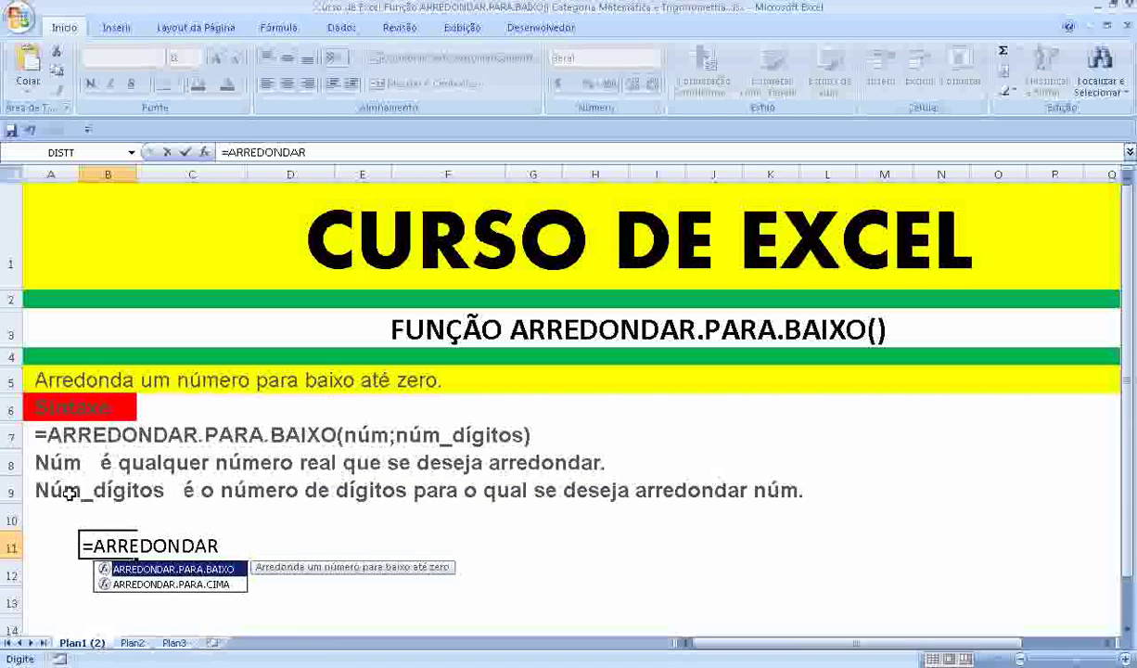
{"action": "type", "text": ".PARA"}
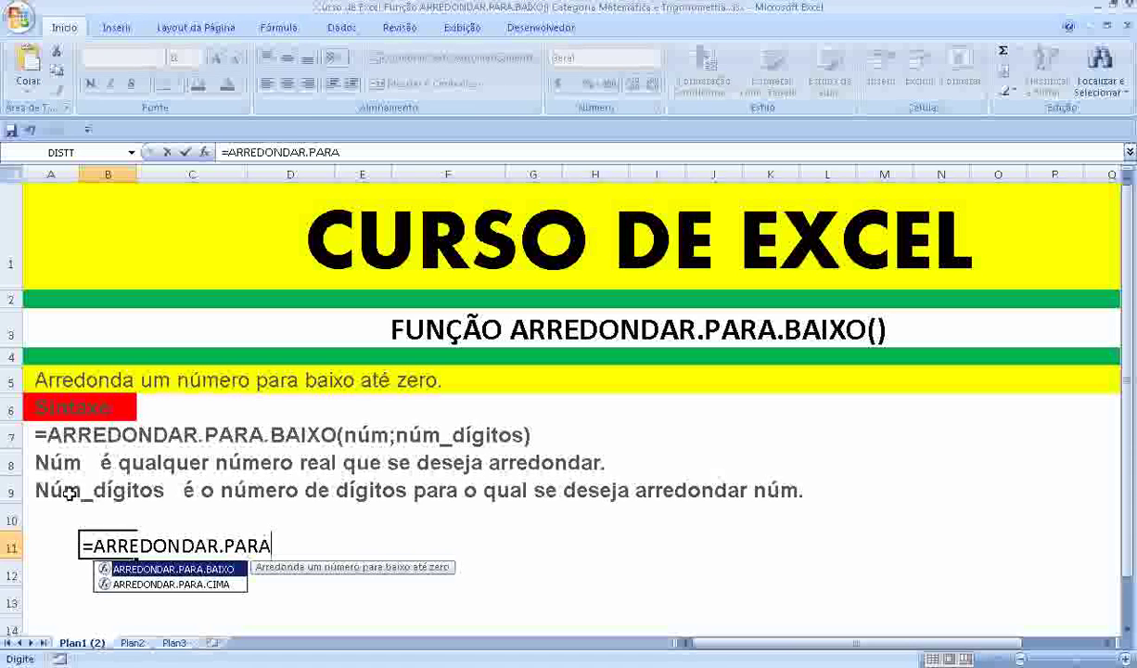
{"action": "type", "text": ".B"}
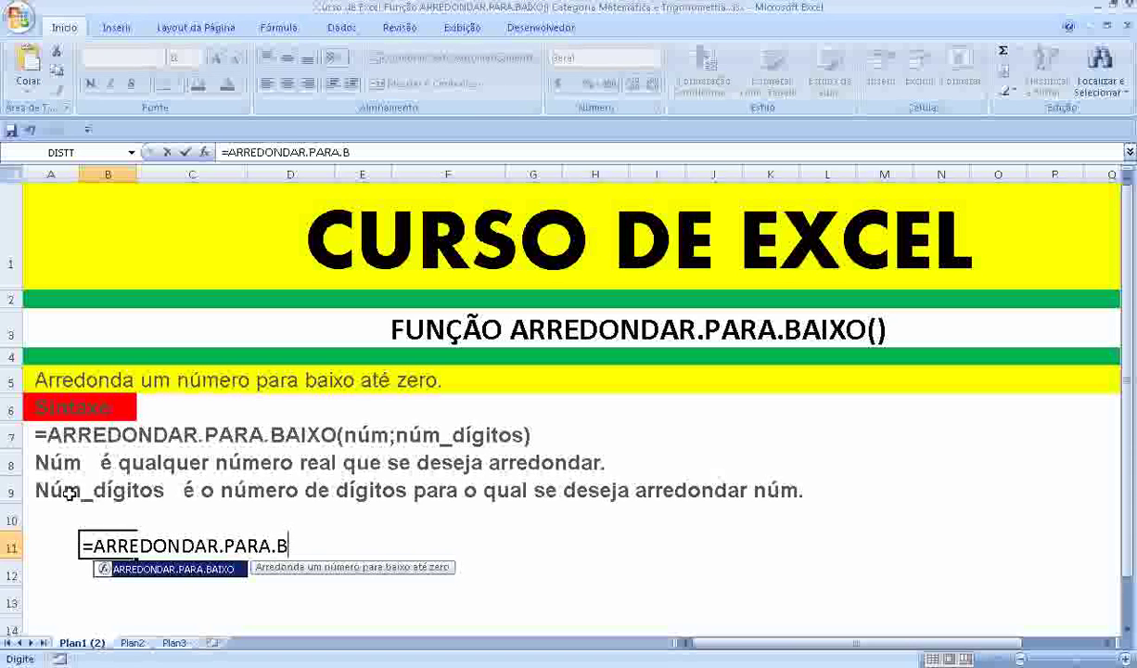
{"action": "type", "text": "AIXO"}
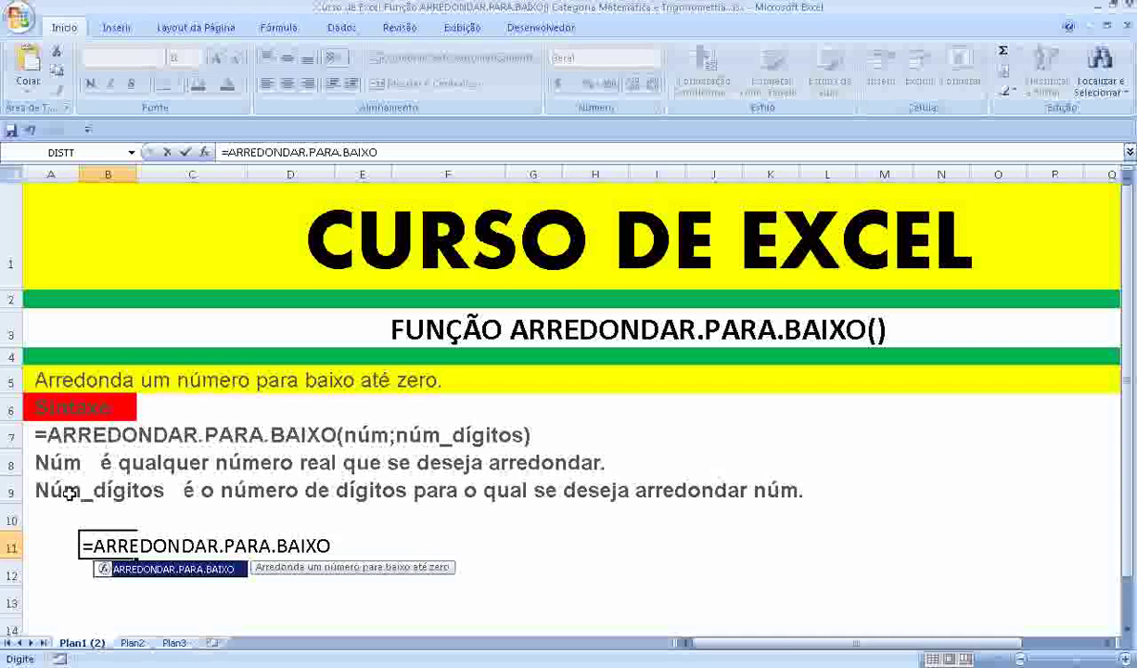
{"action": "type", "text": "("}
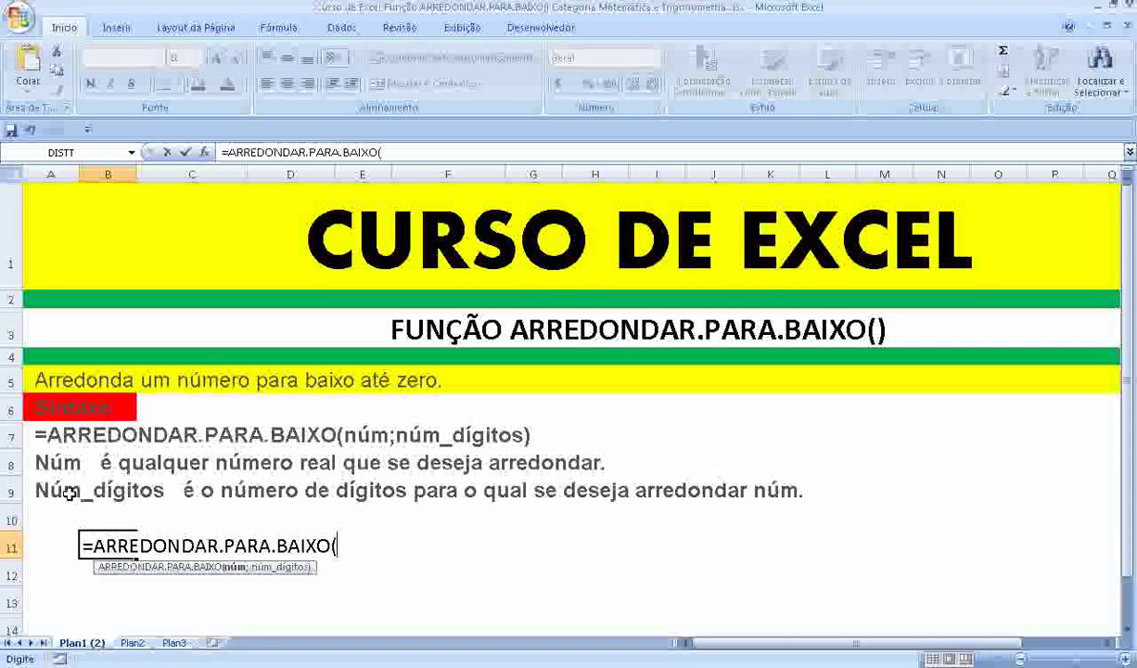
{"action": "type", "text": "2,"}
{"action": "type", "text": "3"}
{"action": "type", "text": ";"}
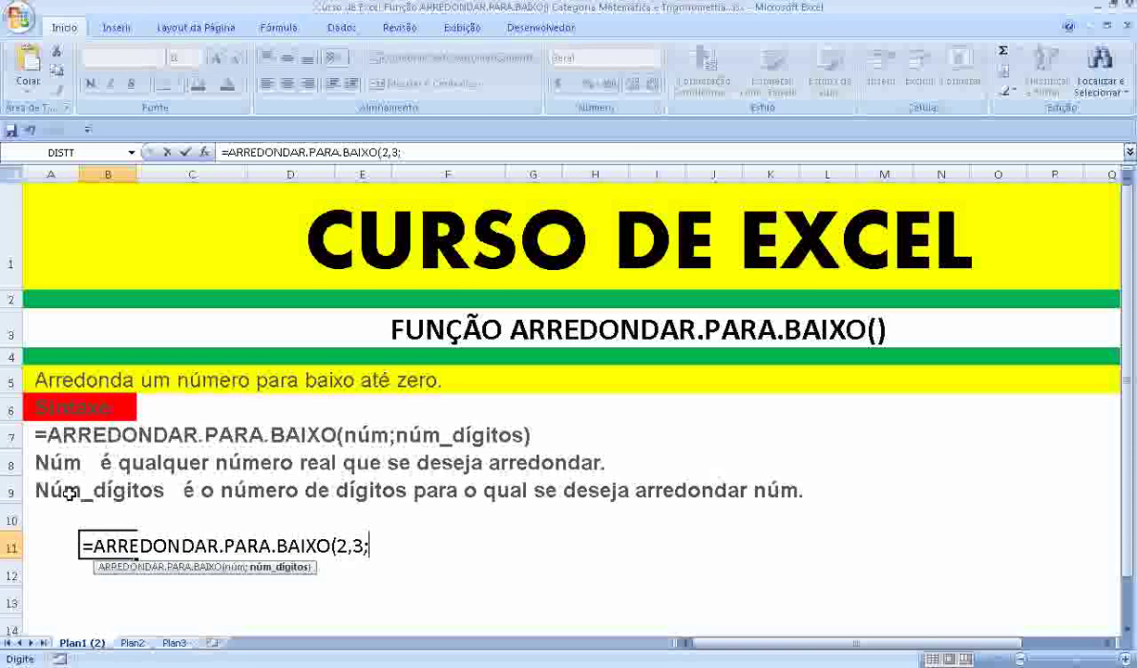
{"action": "type", "text": "0)"}
{"action": "key", "text": "Return"}
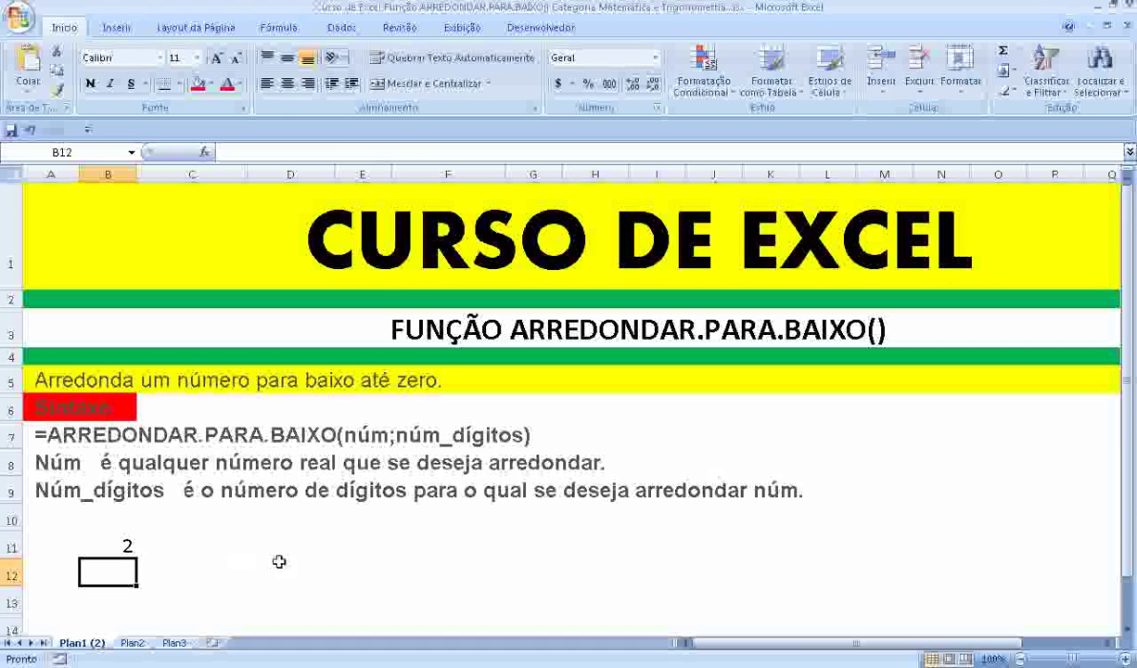
{"action": "left_click", "coordinate": [393, 541]}
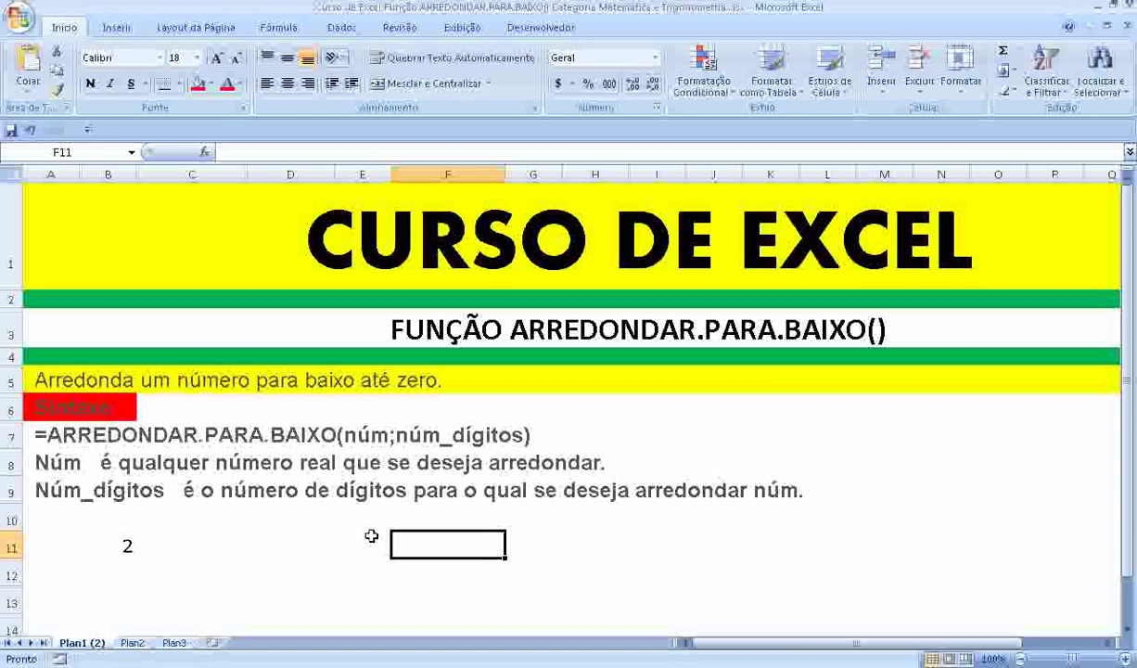
Enter =ARREDONDAR.PARA.BAIXO(-10,67;1) in F11, which displays -10,6
{"action": "type", "text": "=ARR"}
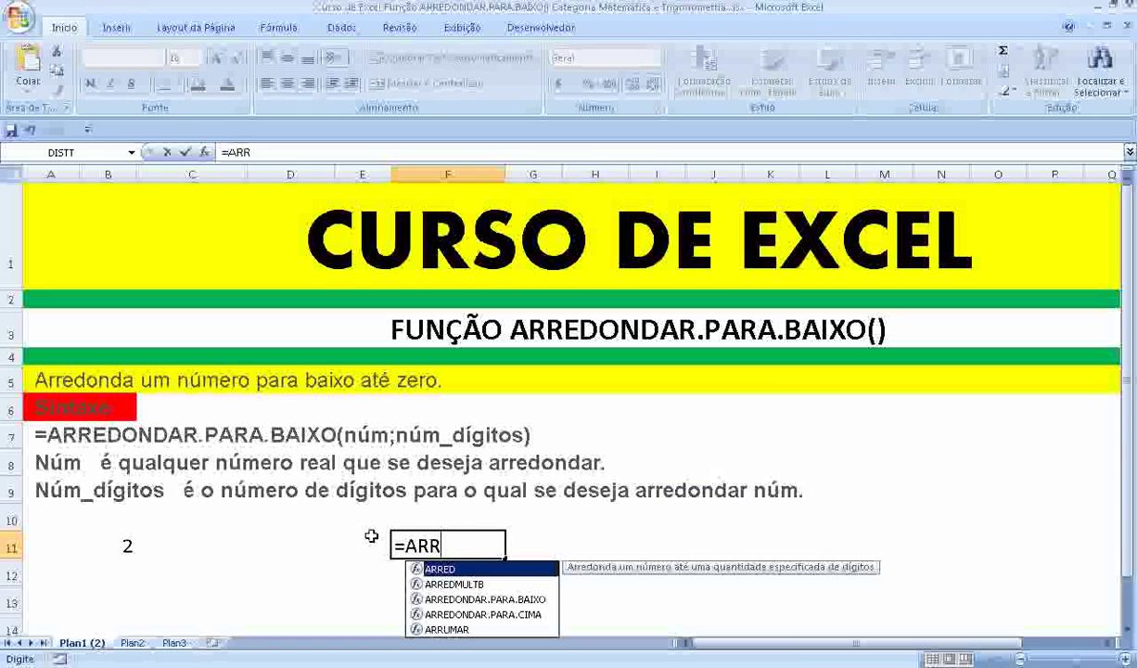
{"action": "type", "text": "EDONDAR"}
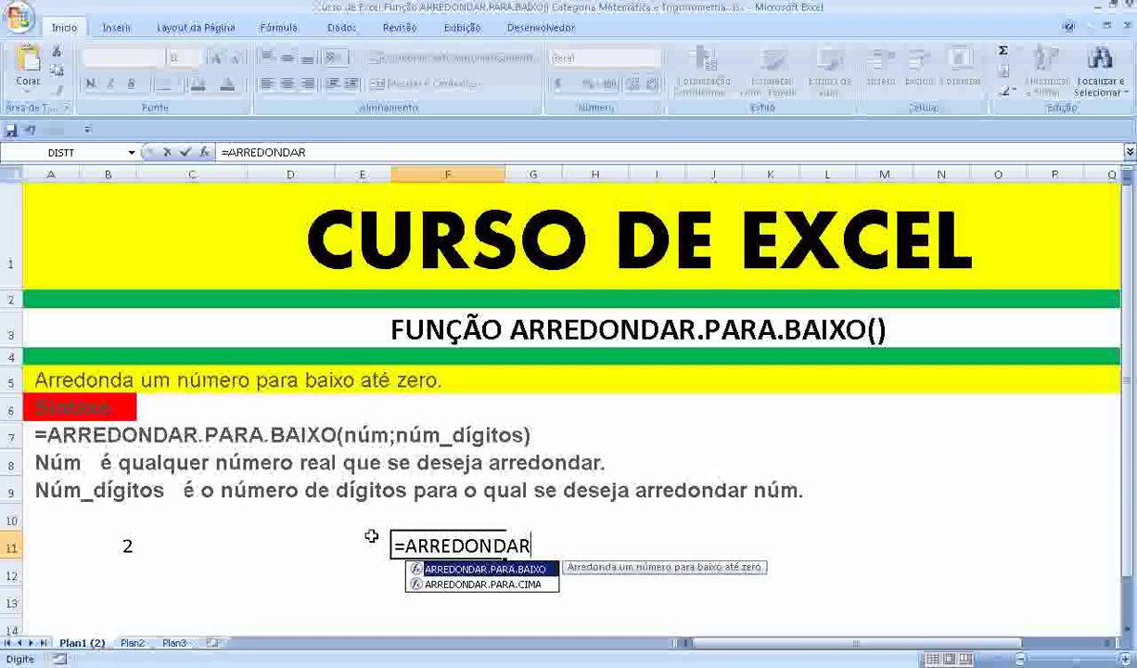
{"action": "type", "text": ".PARA"}
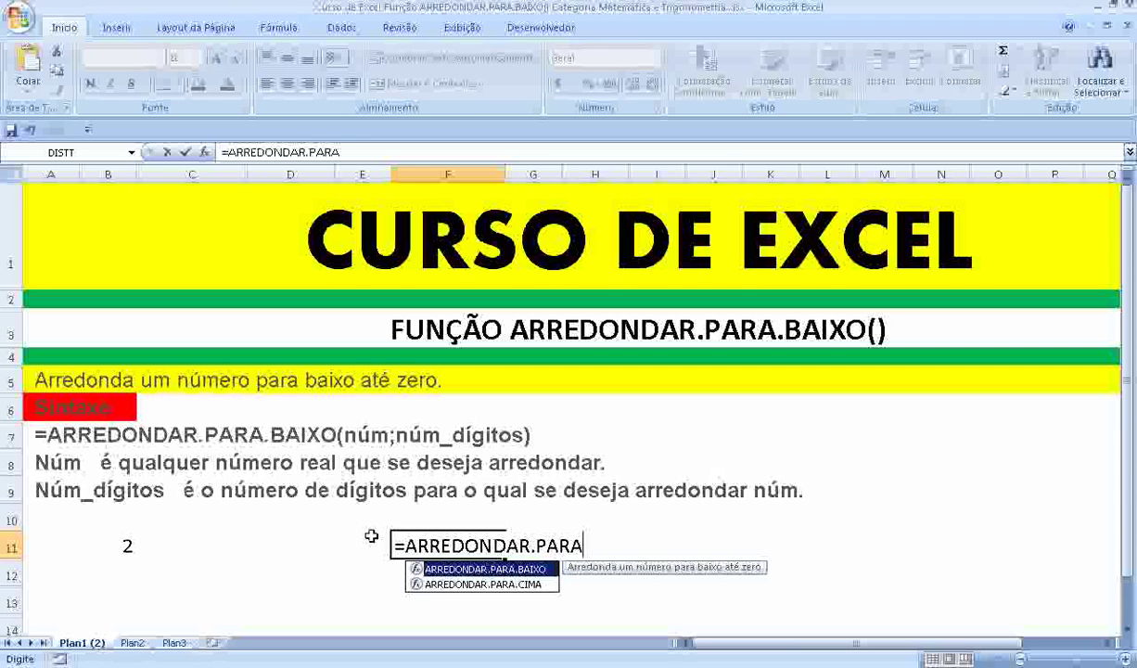
{"action": "type", "text": ".BAIX"}
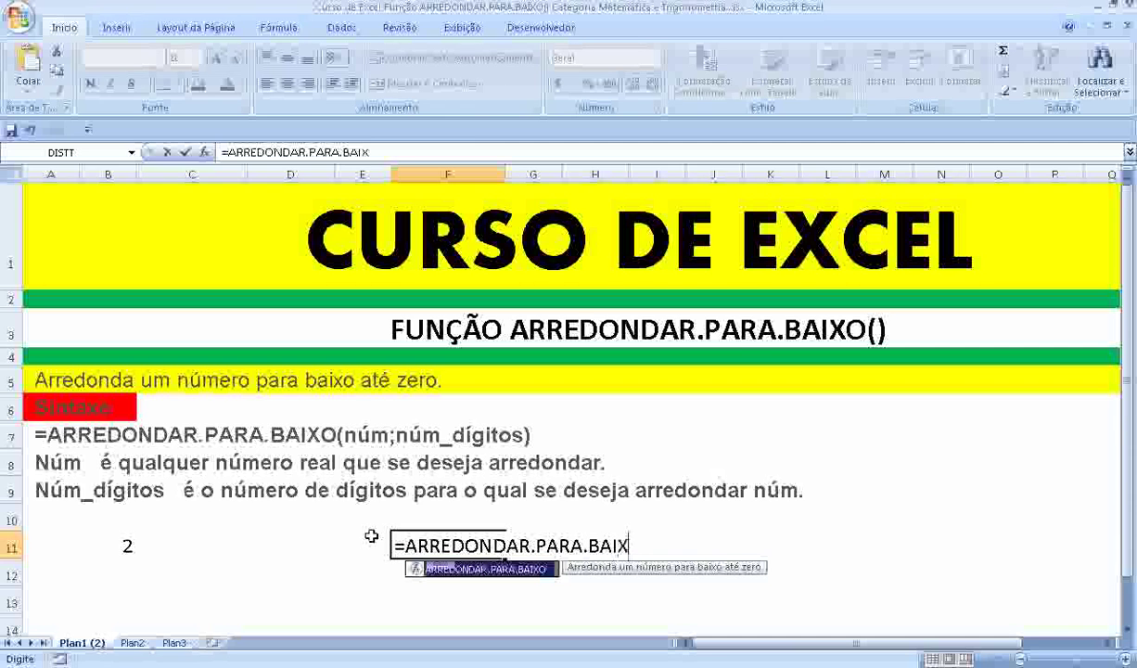
{"action": "type", "text": "O"}
{"action": "type", "text": "("}
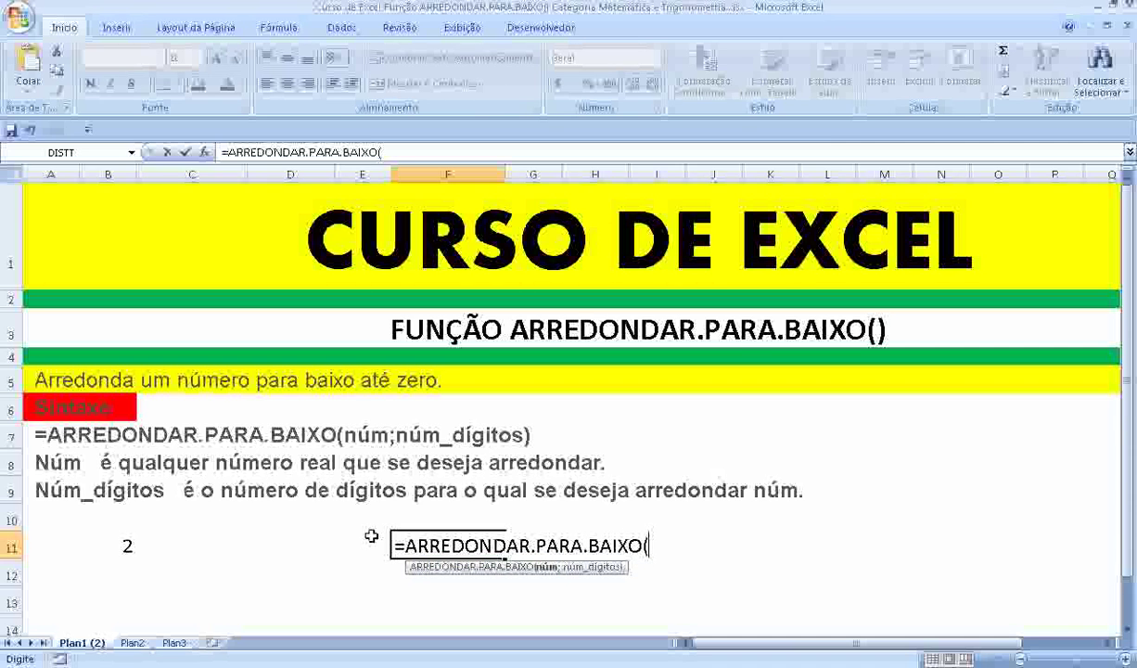
{"action": "type", "text": "-10,"}
{"action": "type", "text": "67"}
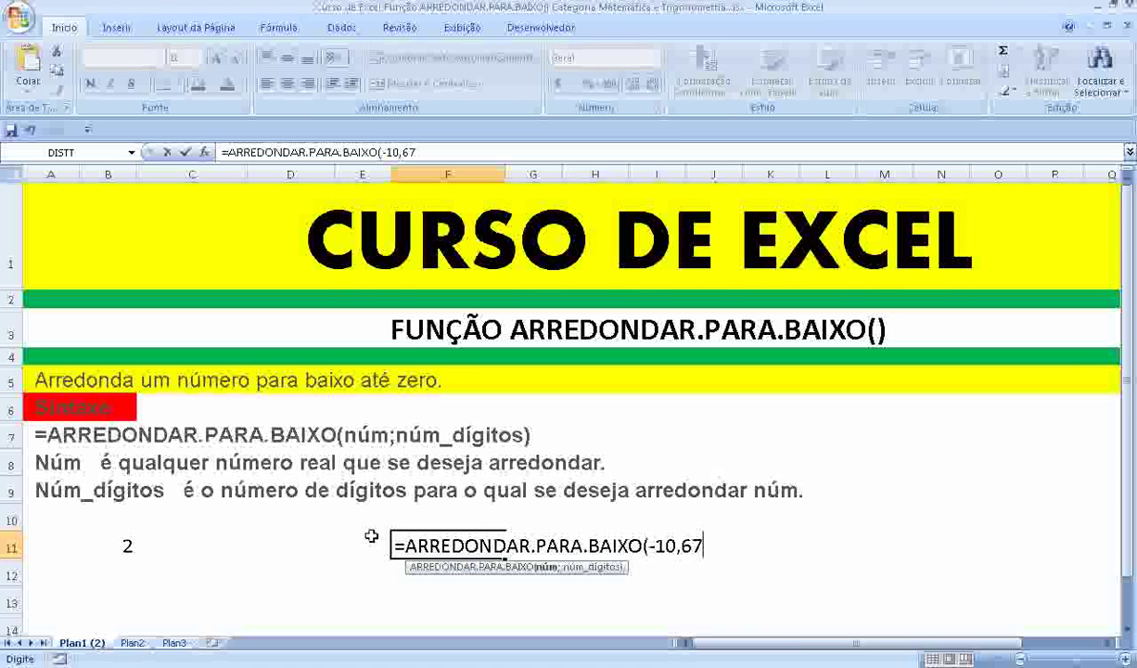
{"action": "type", "text": ";1"}
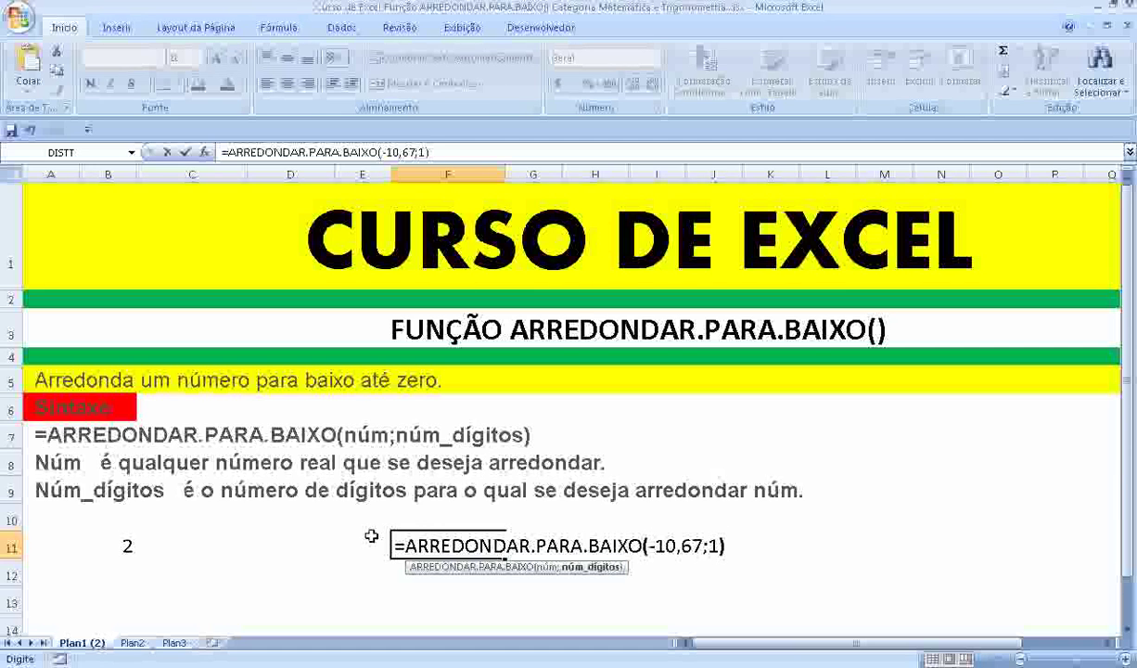
{"action": "key", "text": "Return"}
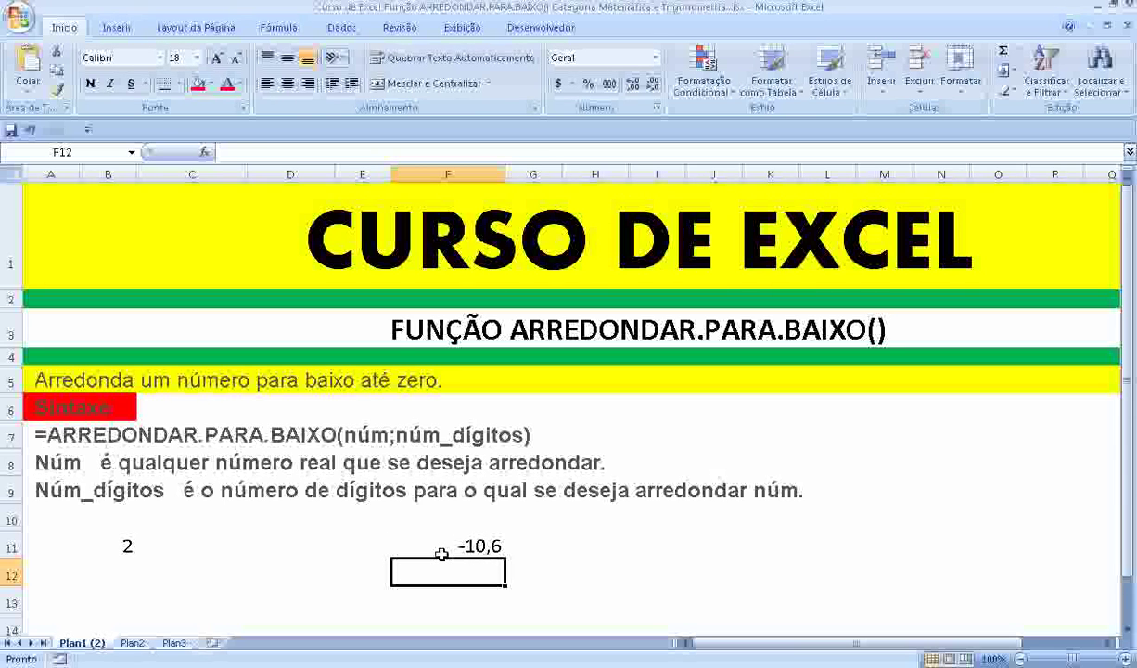
Enter 3.89 in cell B13
{"action": "left_click", "coordinate": [120, 570]}
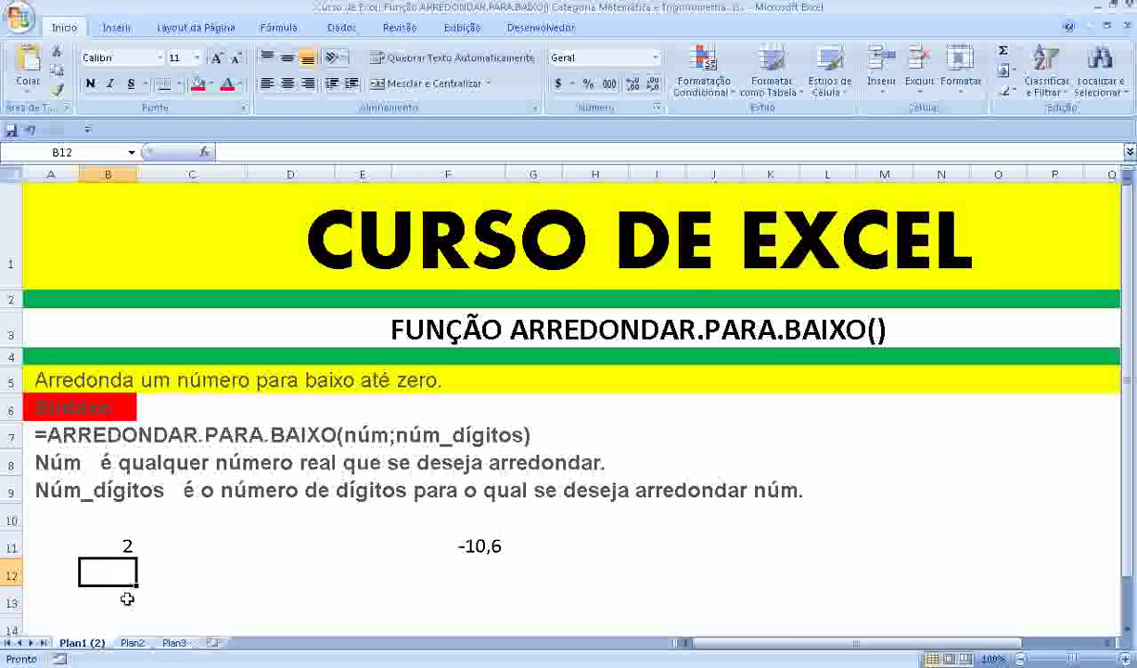
{"action": "left_click", "coordinate": [128, 595]}
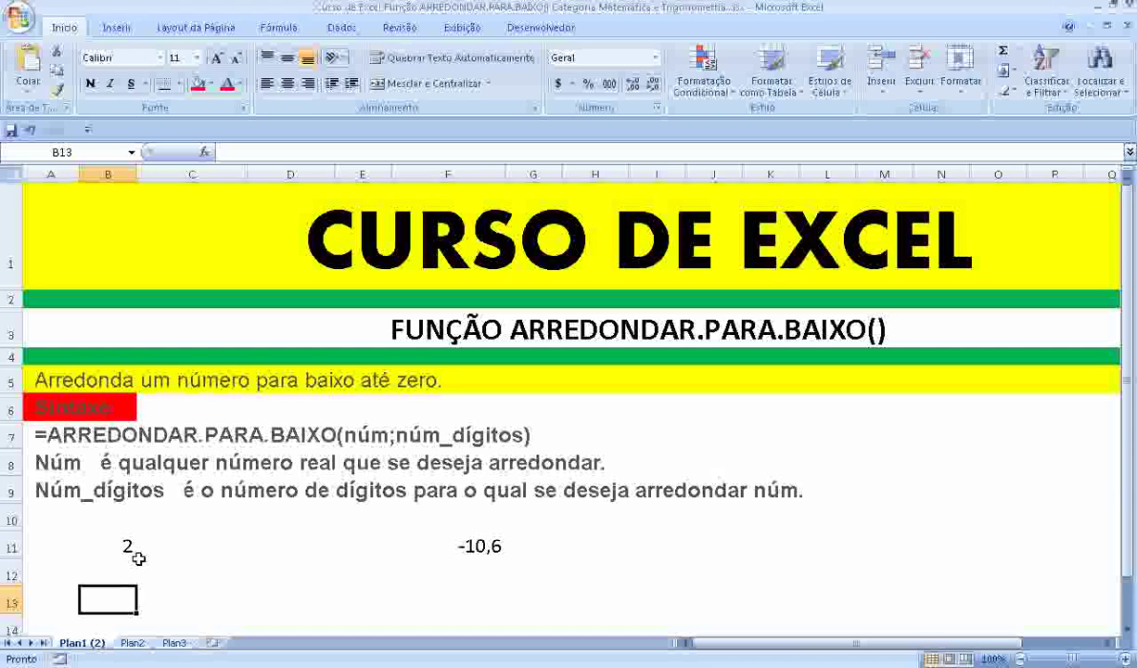
{"action": "type", "text": "3.8"}
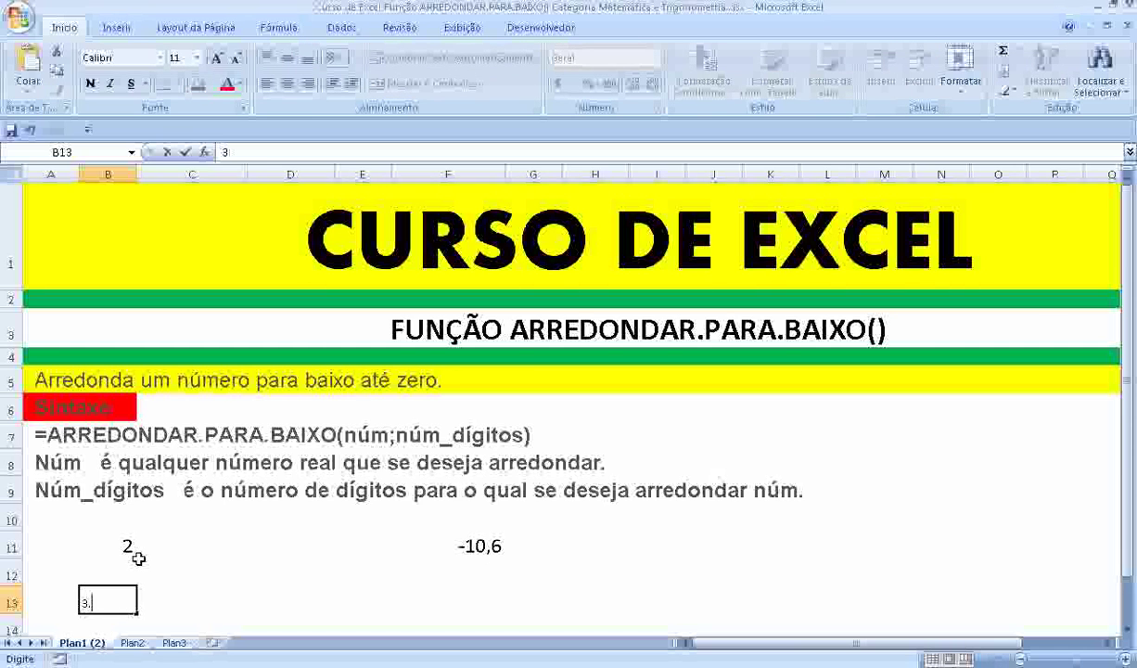
{"action": "type", "text": "9"}
{"action": "key", "text": "Return"}
{"action": "key", "text": "Up"}
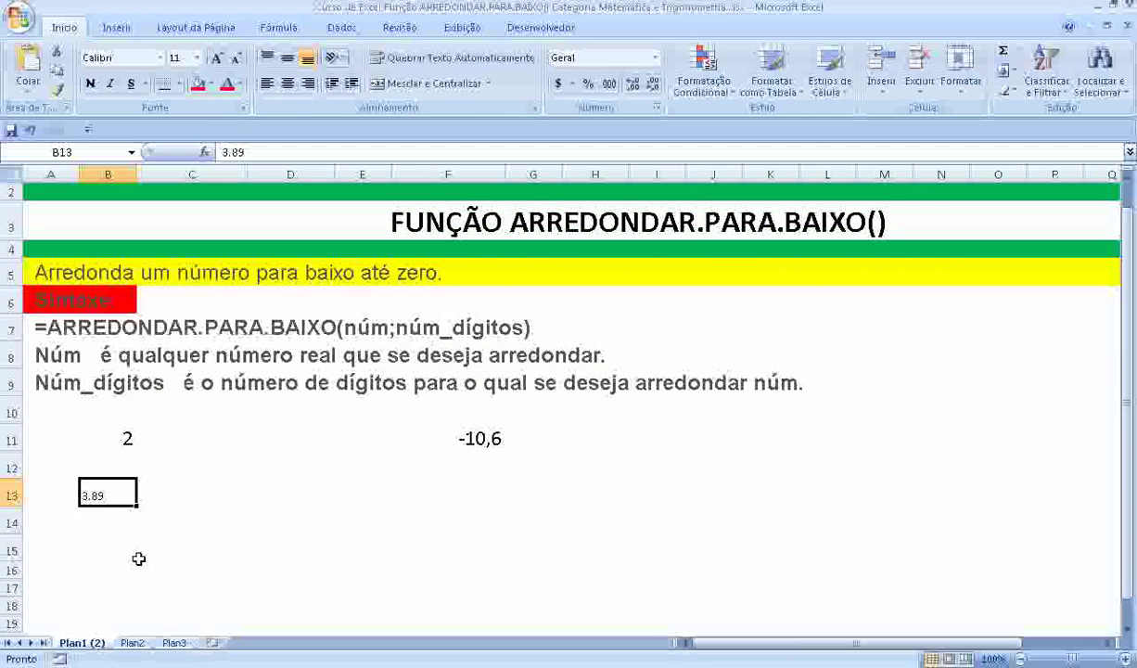
{"action": "key", "text": "Right"}
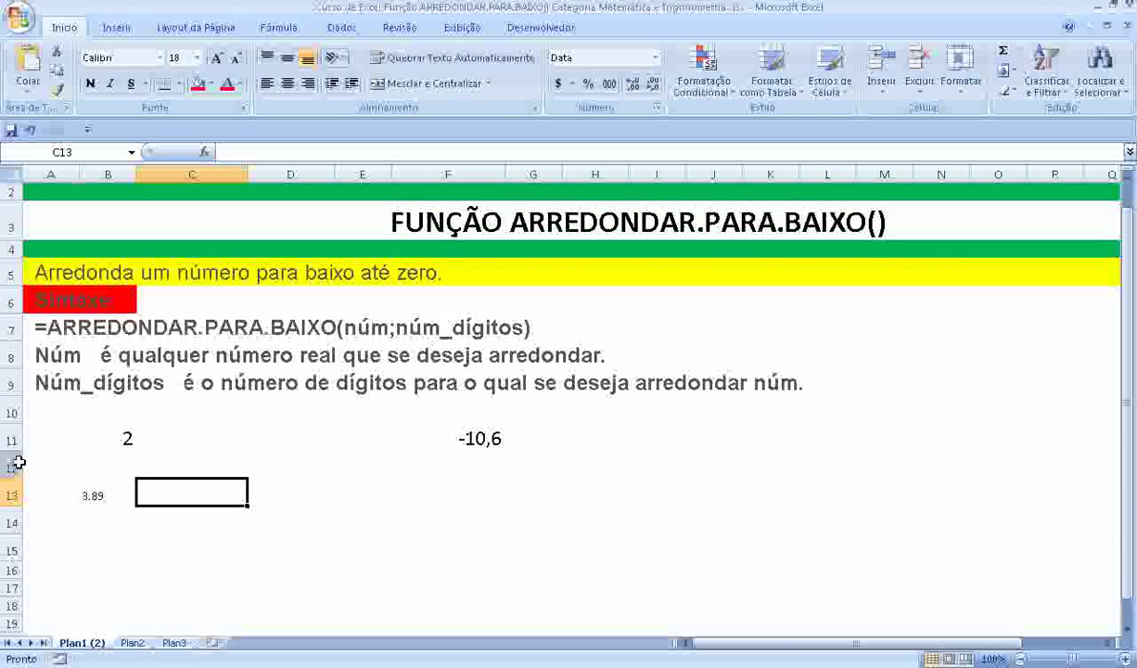
Set the text in rows 12–16 to font size 14
{"action": "left_click_drag", "start_coordinate": [11, 465], "coordinate": [13, 557]}
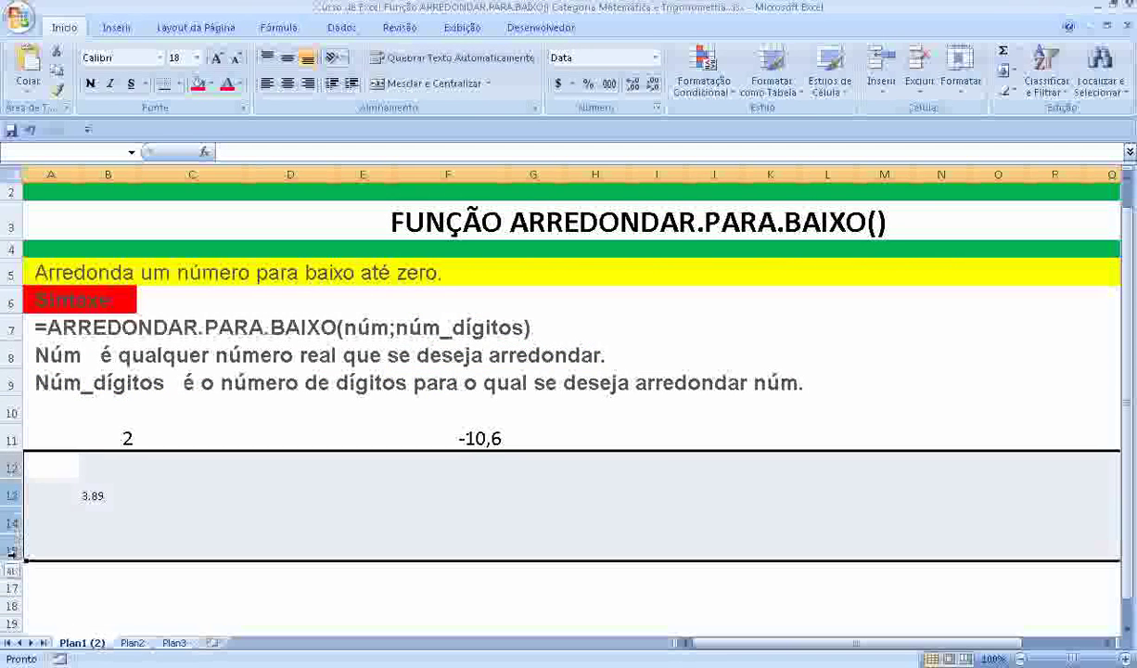
{"action": "left_click", "coordinate": [225, 57]}
{"action": "left_click", "coordinate": [227, 61]}
{"action": "left_click", "coordinate": [227, 61]}
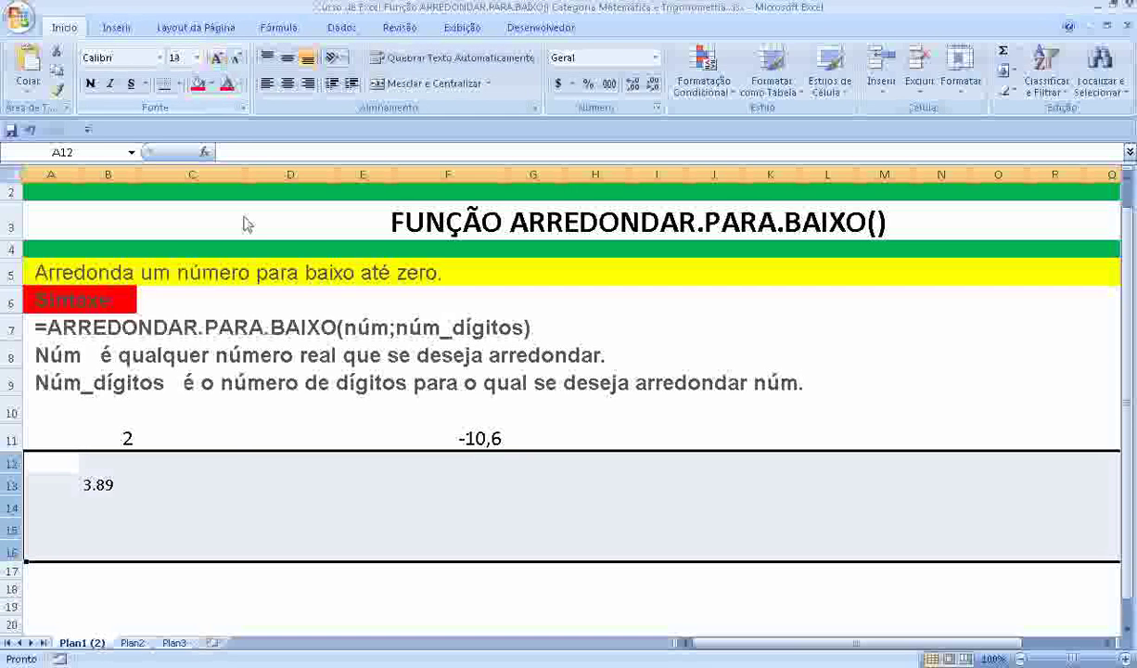
Change B13's decimal point to a comma so it reads 3,89
{"action": "left_click", "coordinate": [88, 482]}
{"action": "left_click", "coordinate": [232, 153]}
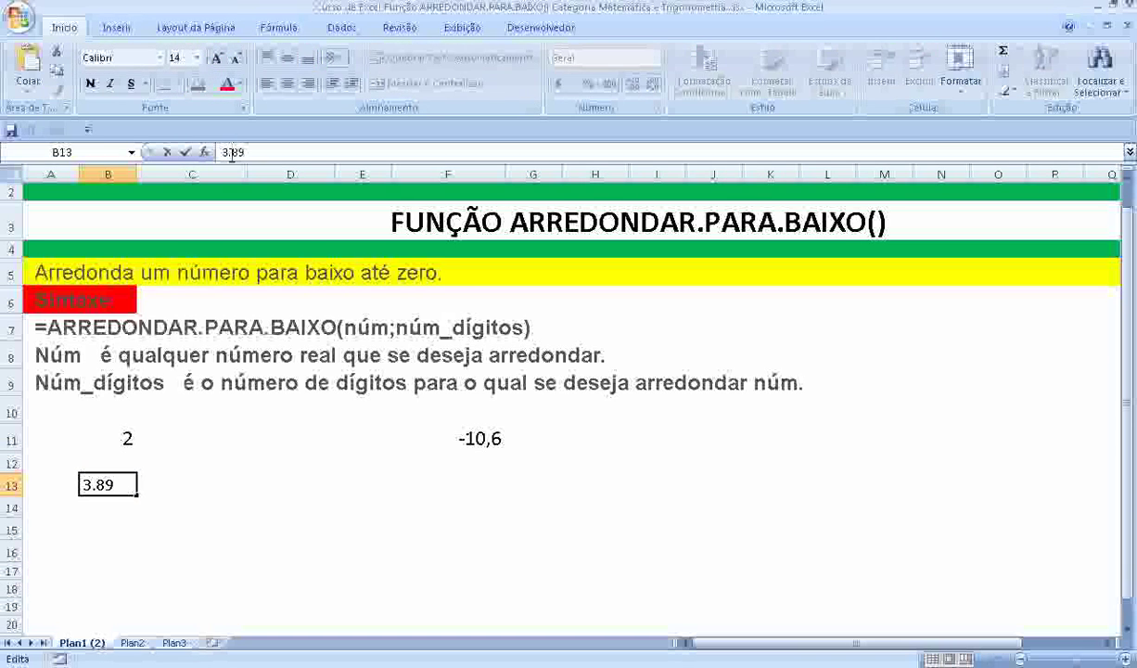
{"action": "key", "text": "BackSpace"}
{"action": "type", "text": ","}
{"action": "key", "text": "Return"}
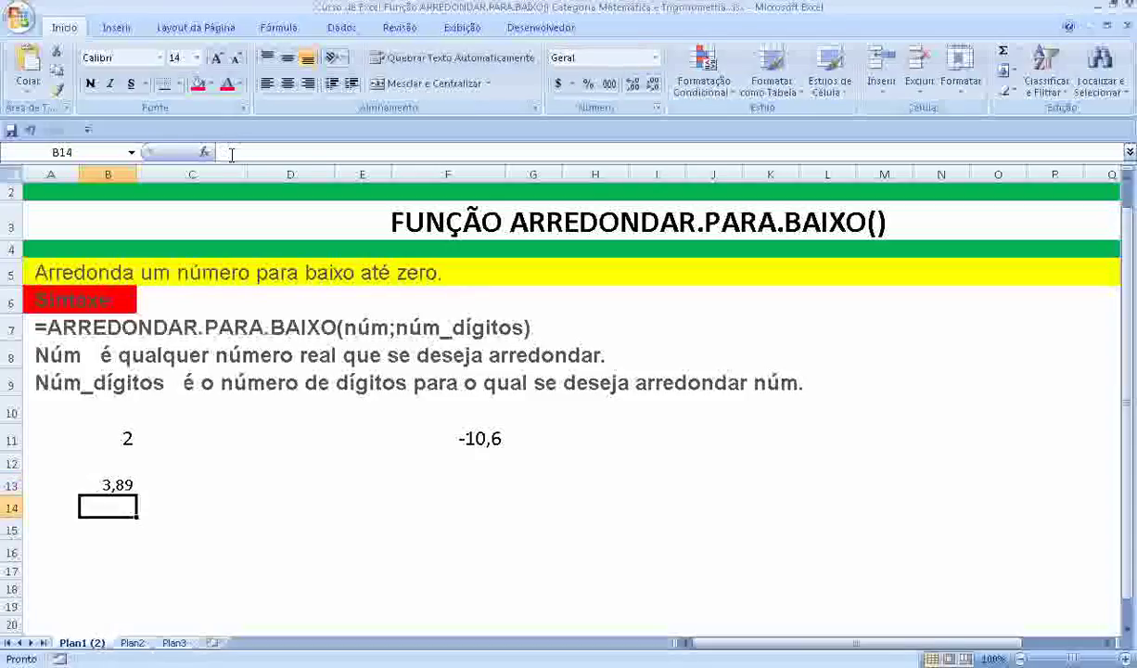
{"action": "key", "text": "Up"}
{"action": "key", "text": "Right"}
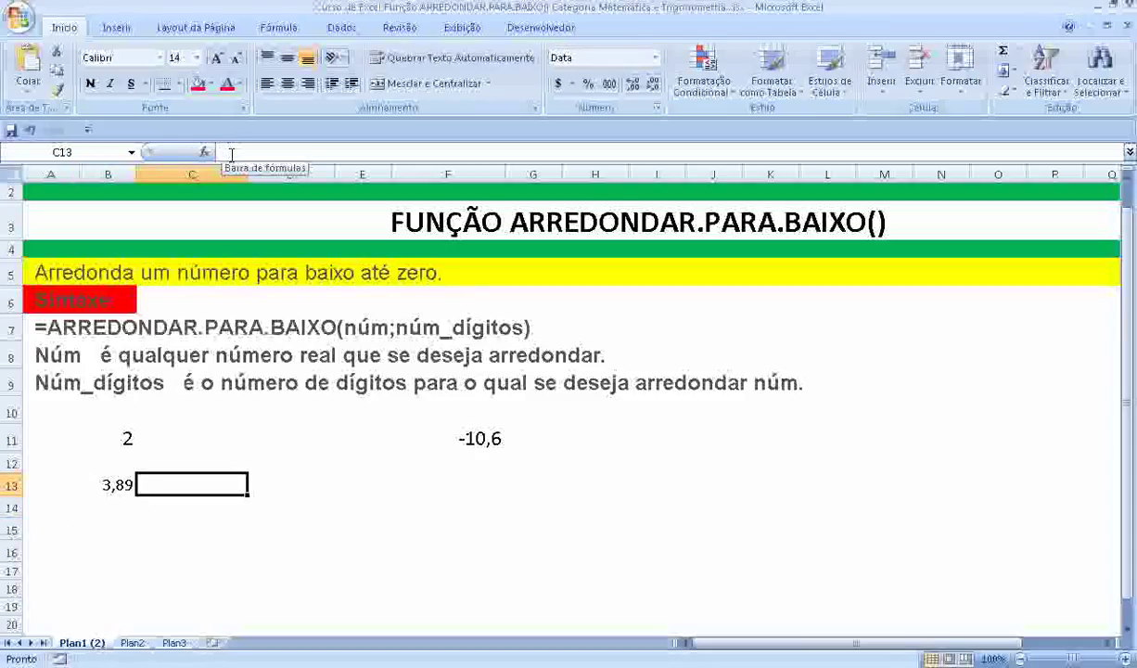
Fill C13:E13 with X, 2 and = to form the example row
{"action": "type", "text": "X"}
{"action": "key", "text": "Return"}
{"action": "key", "text": "Up"}
{"action": "key", "text": "Right"}
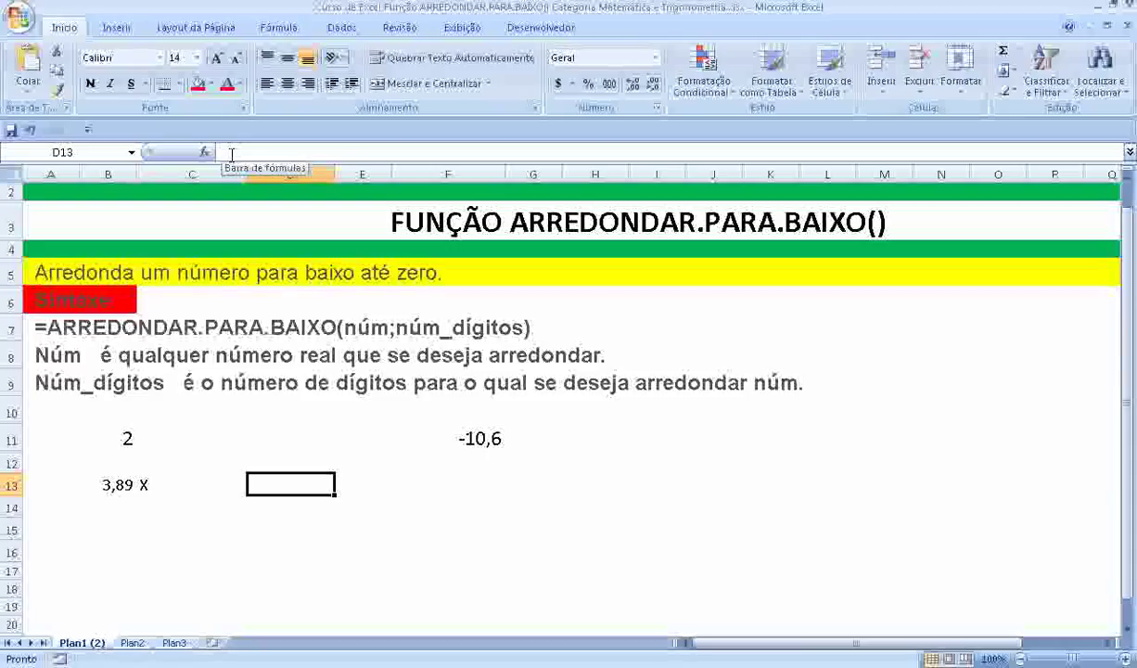
{"action": "type", "text": "2"}
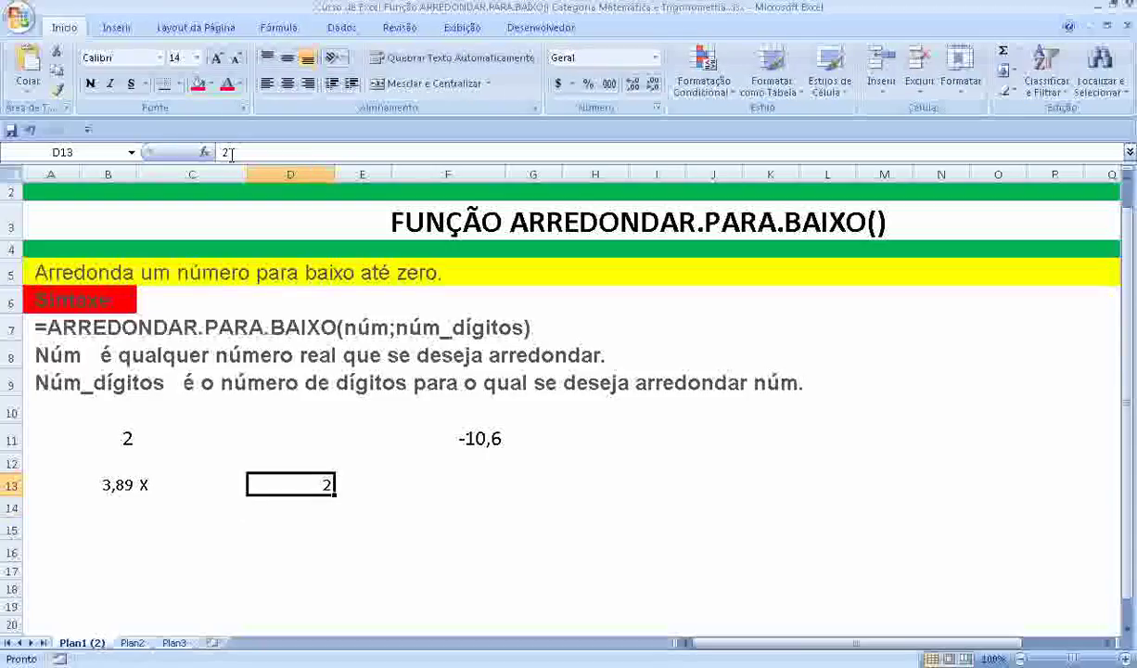
{"action": "key", "text": "Return"}
{"action": "key", "text": "Up"}
{"action": "key", "text": "Right"}
{"action": "type", "text": "="}
{"action": "key", "text": "Return"}
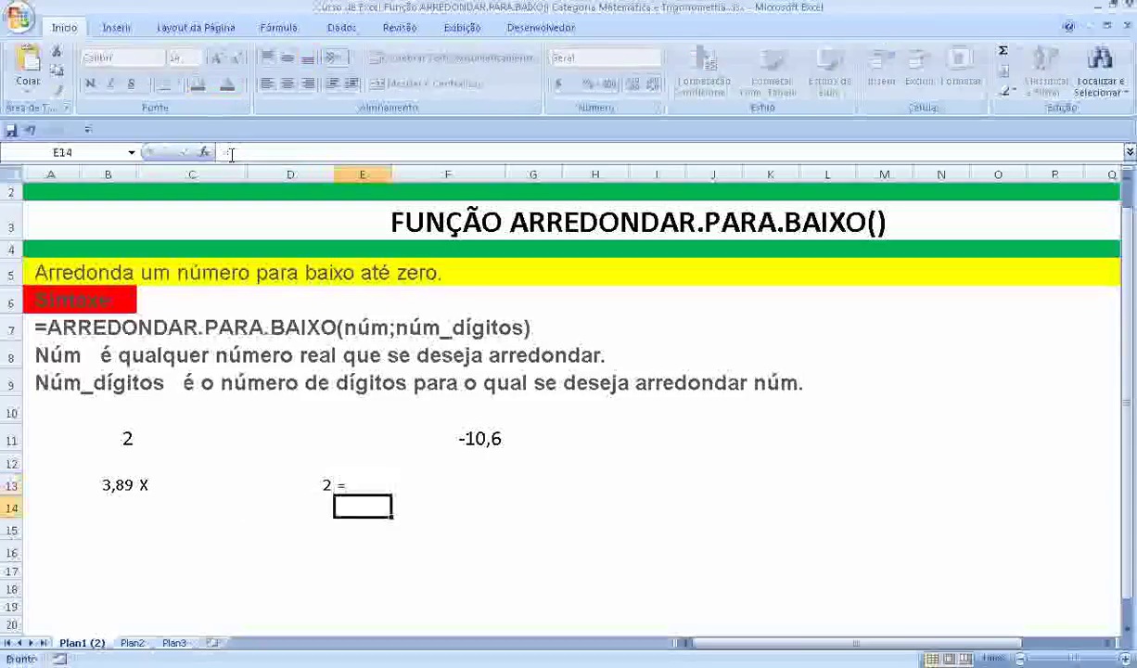
{"action": "key", "text": "Up"}
{"action": "key", "text": "Right"}
Put =B13*D13 in F13, giving 7,78
{"action": "type", "text": "="}
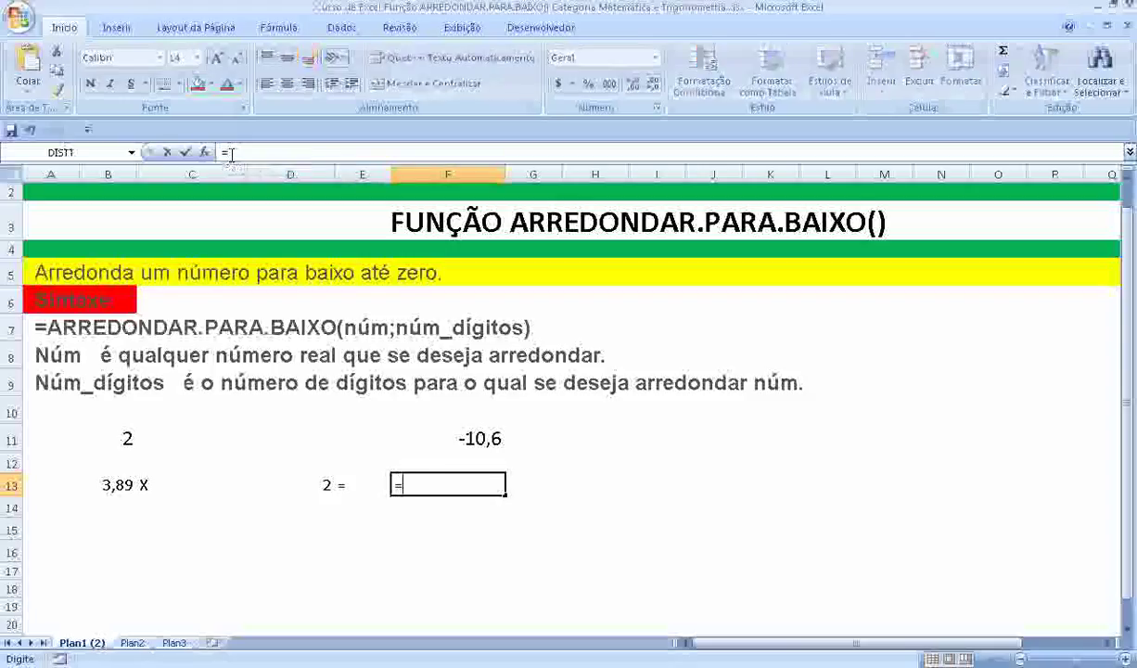
{"action": "left_click", "coordinate": [102, 474]}
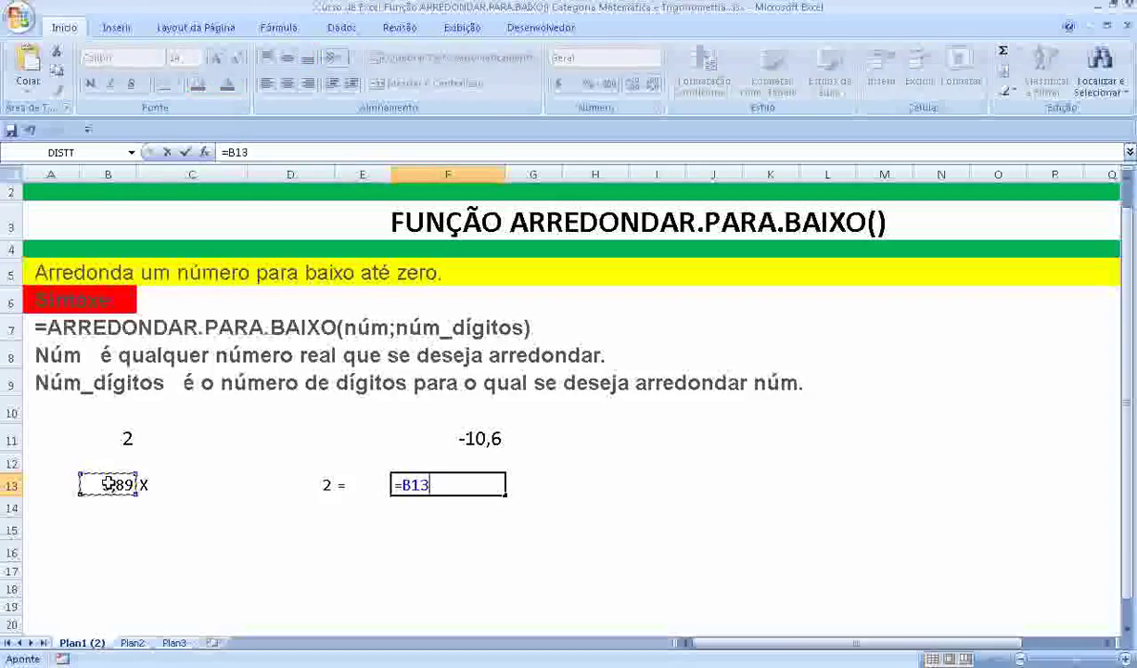
{"action": "type", "text": "*"}
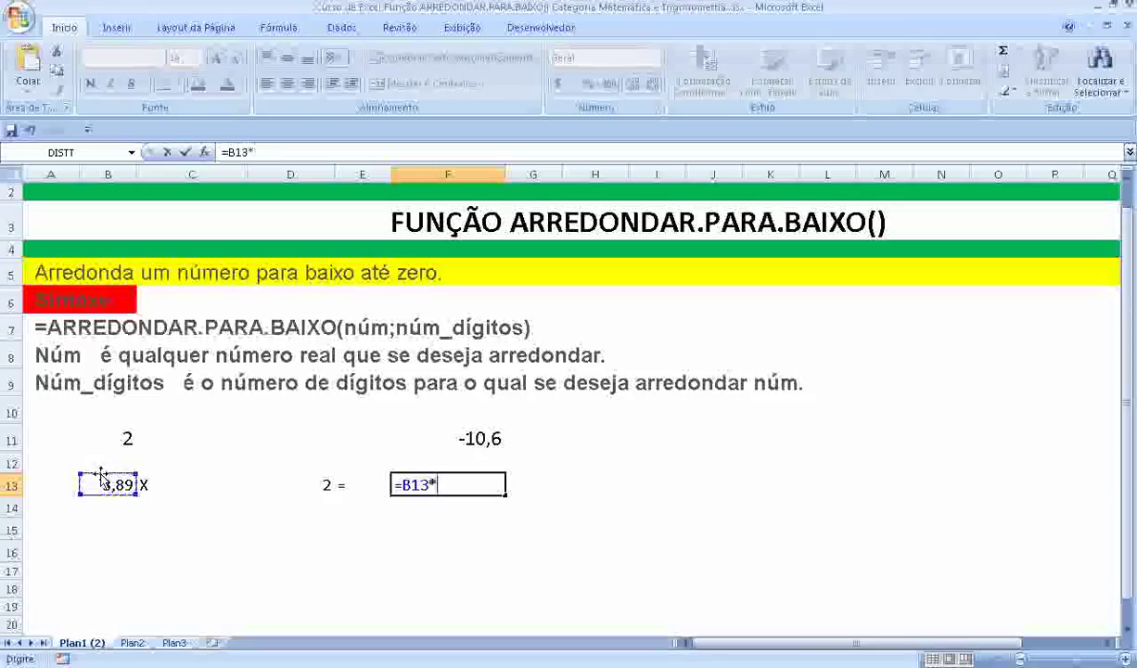
{"action": "left_click", "coordinate": [289, 483]}
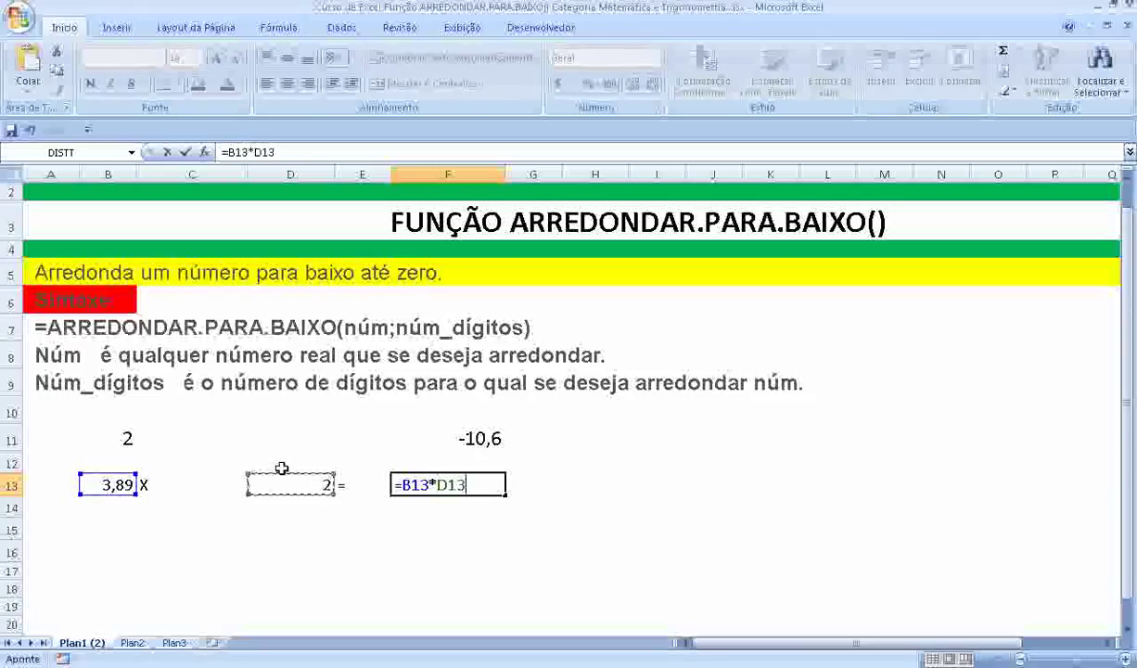
{"action": "key", "text": "Return"}
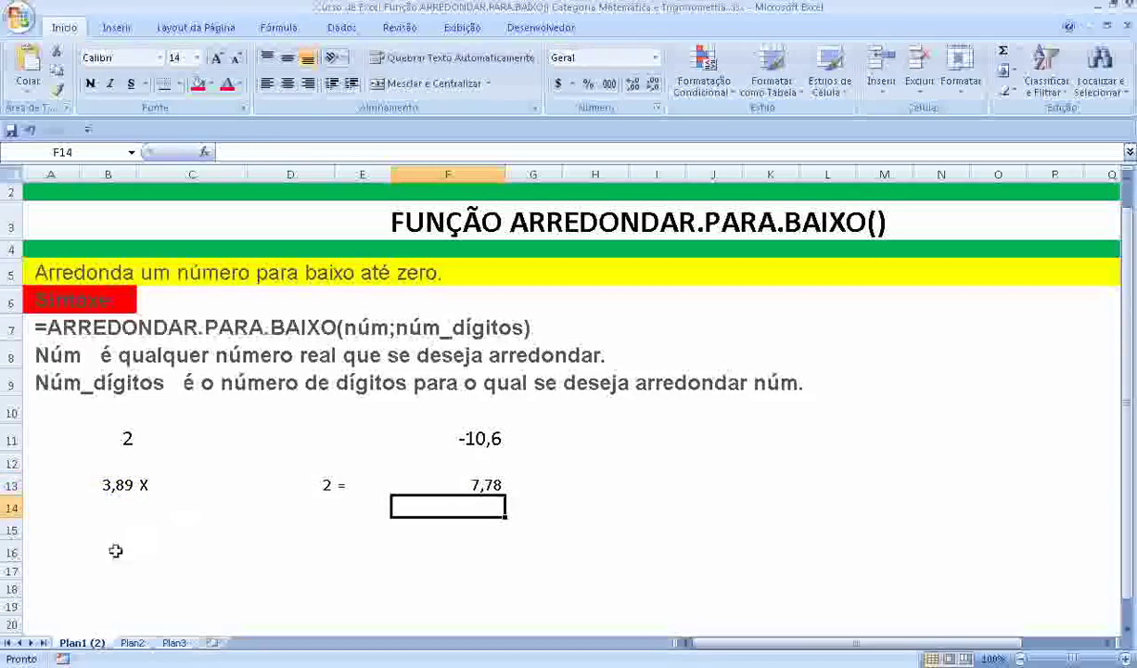
{"action": "left_click", "coordinate": [93, 513]}
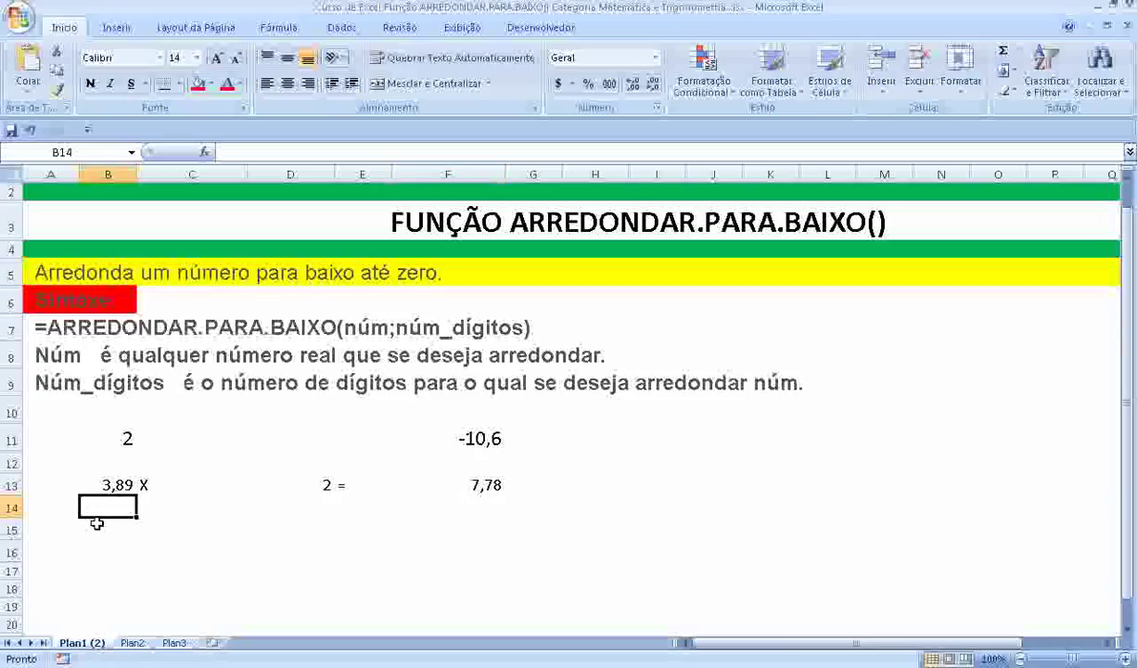
Enter =ARREDONDAR.PARA.BAIXO(3,89;0) in B14, which displays 3
{"action": "type", "text": "="}
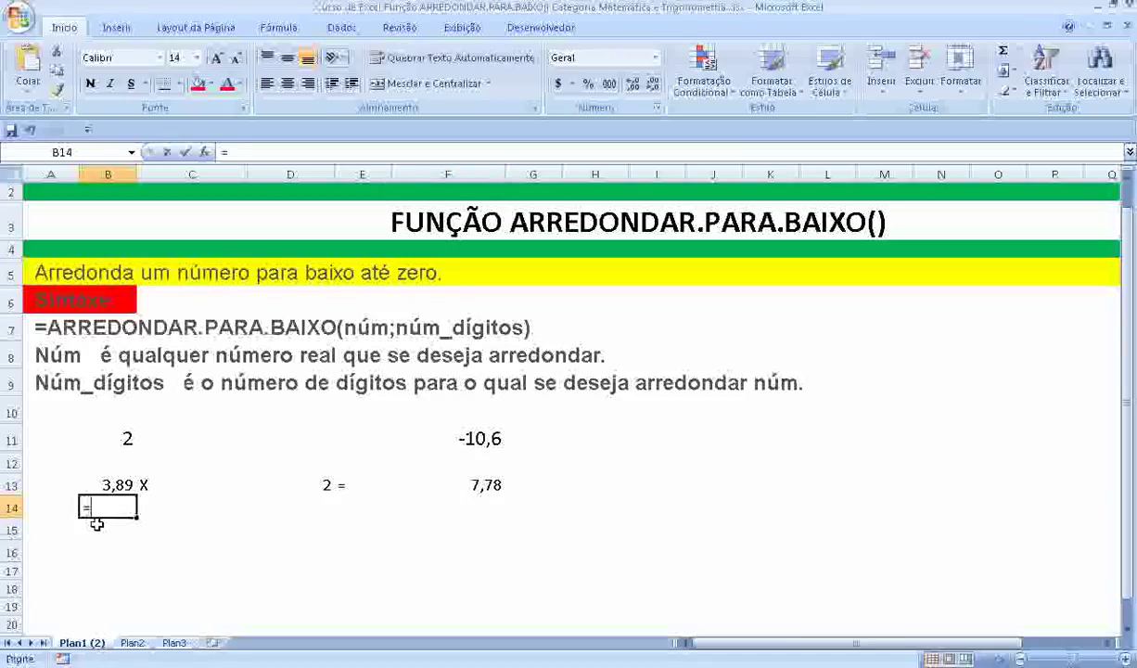
{"action": "type", "text": "ARRED"}
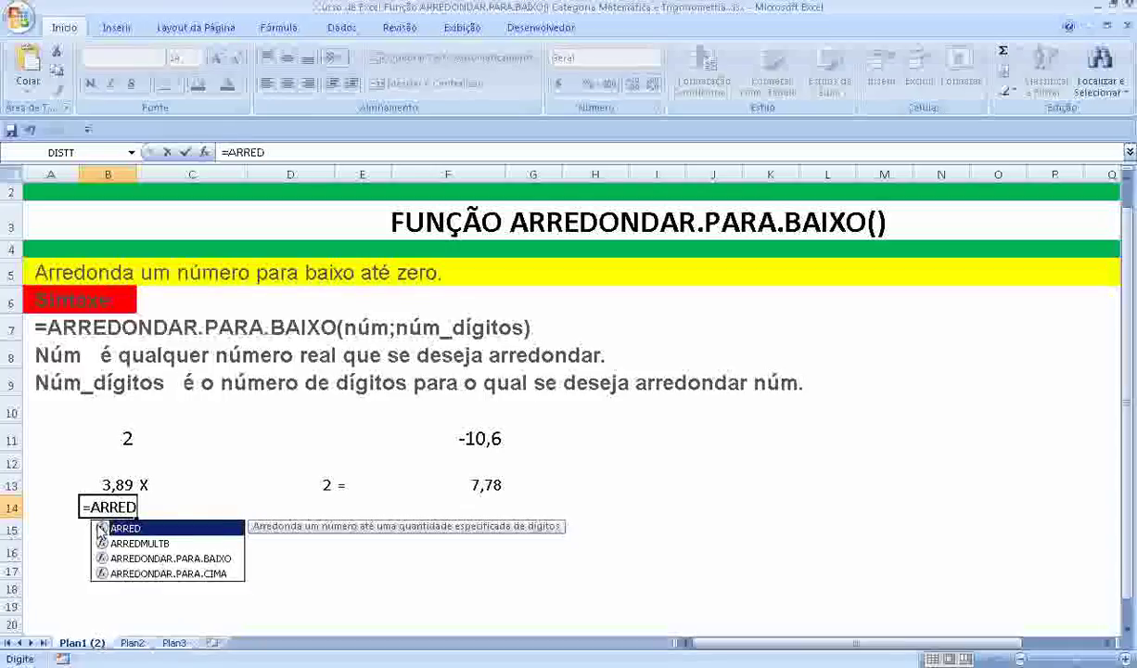
{"action": "type", "text": "ONDAR."}
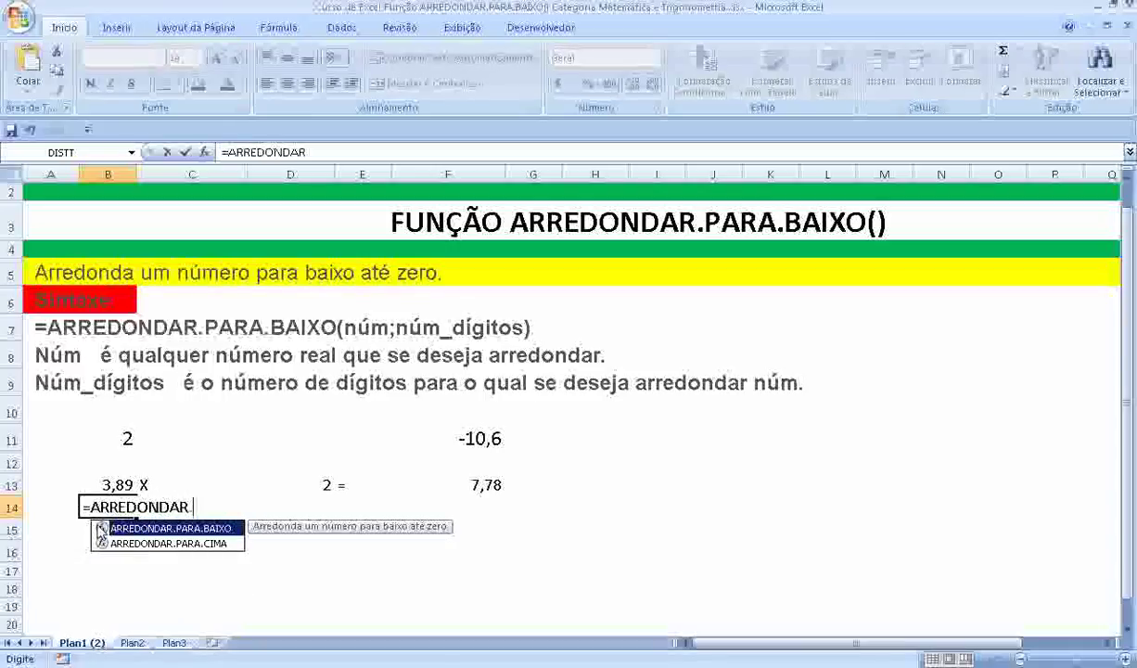
{"action": "type", "text": "PARA."}
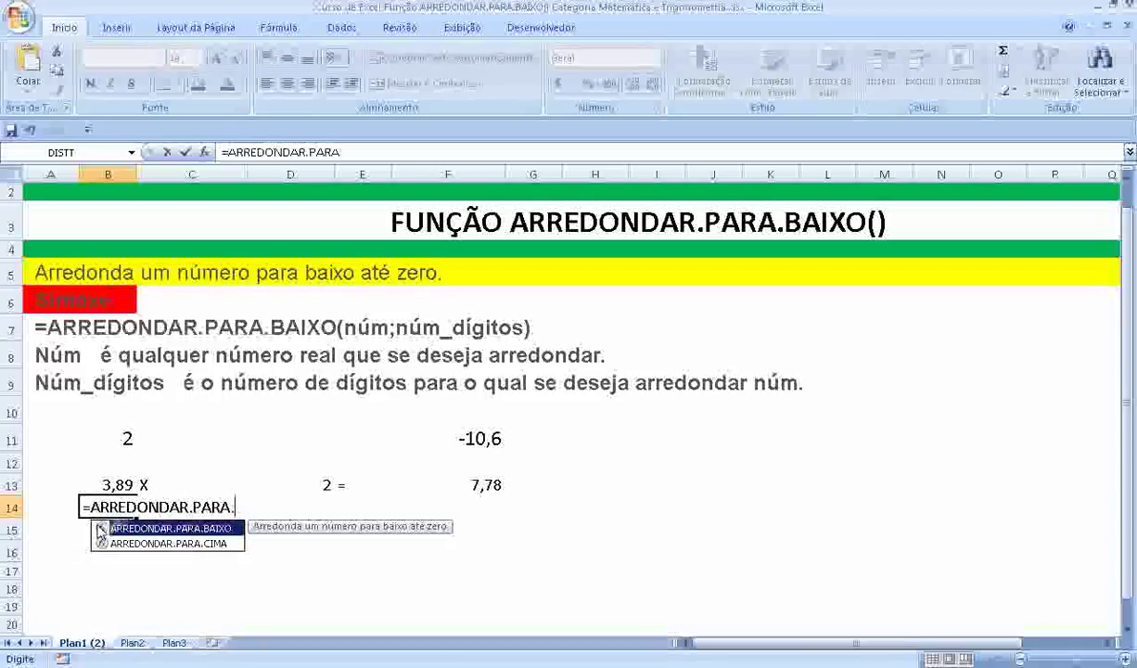
{"action": "type", "text": "BAIXO"}
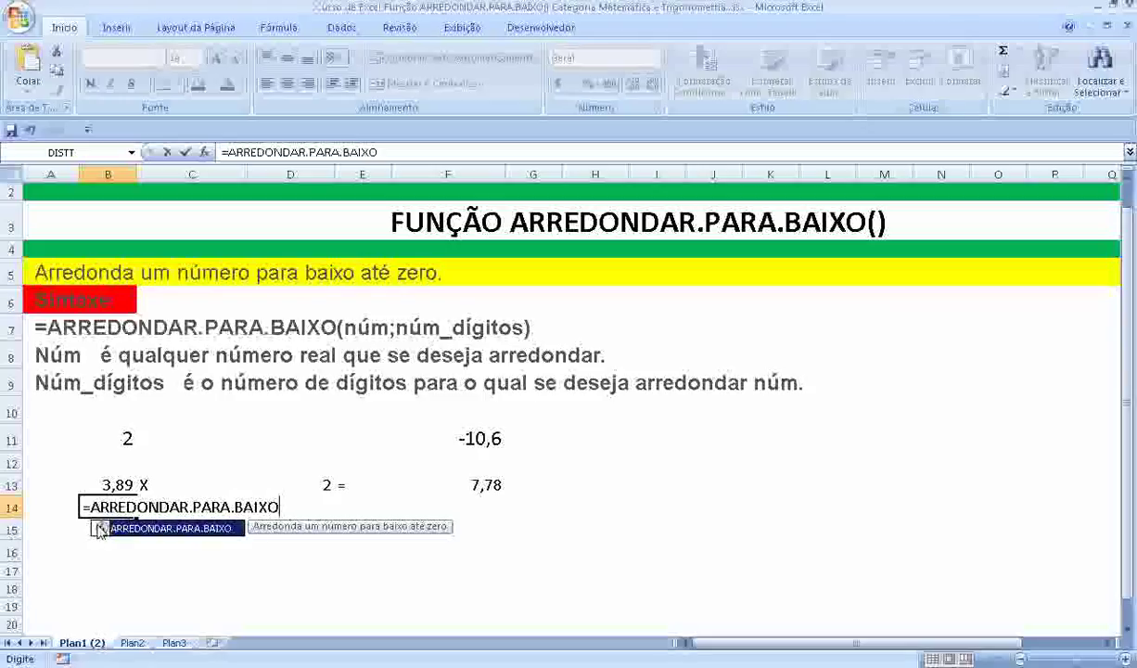
{"action": "type", "text": "("}
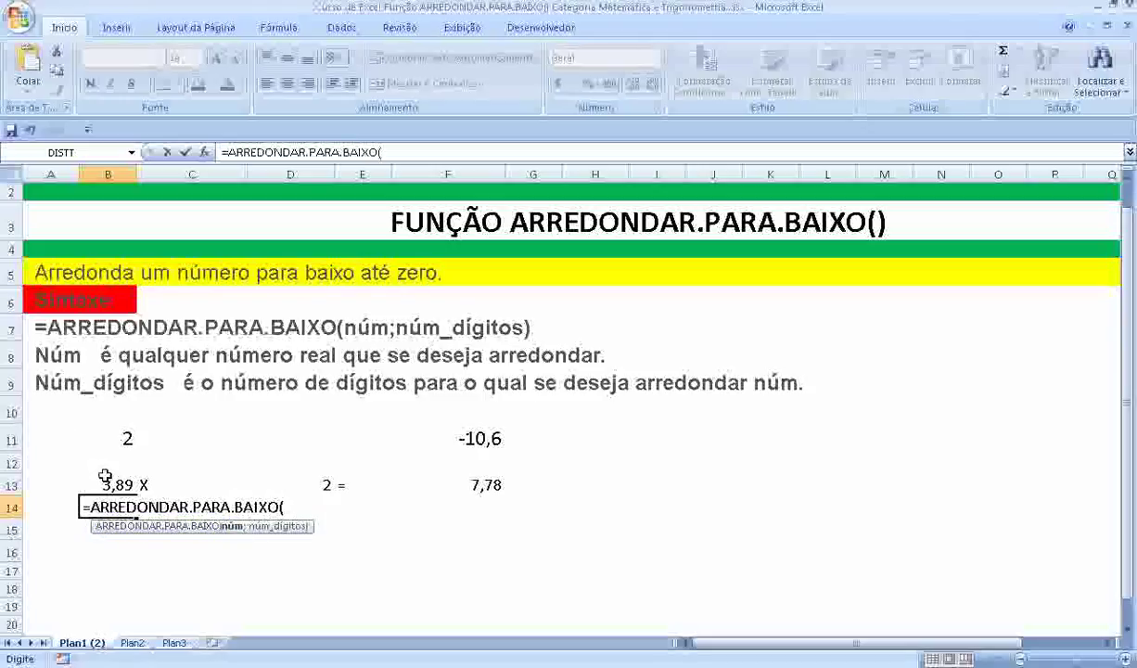
{"action": "type", "text": "3,"}
{"action": "type", "text": "89;0"}
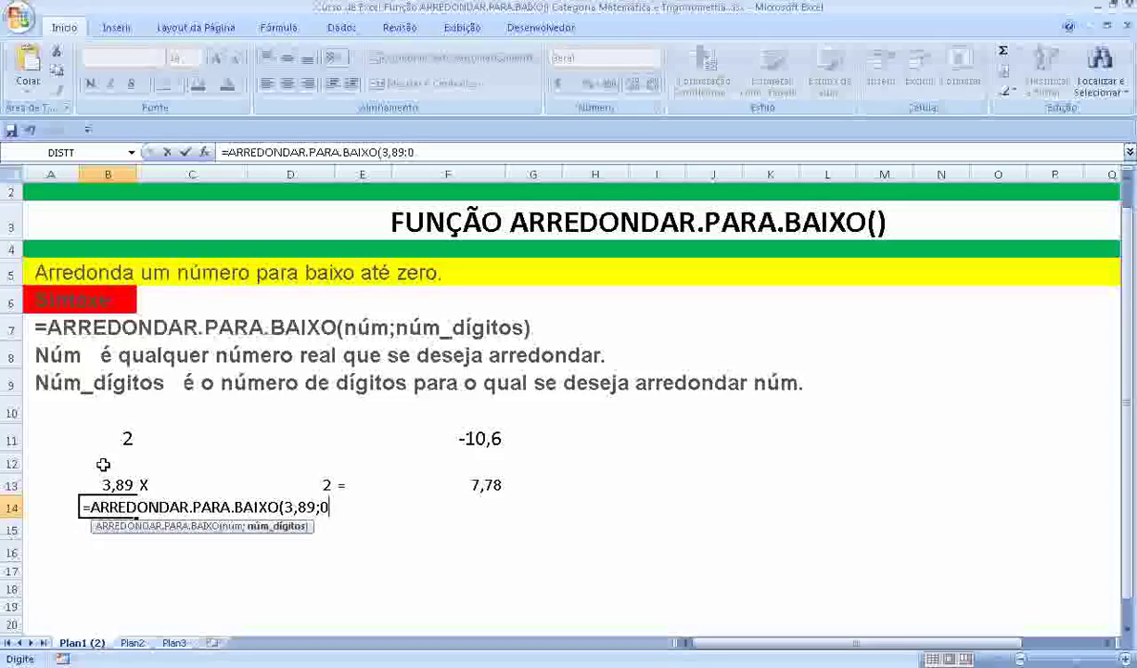
{"action": "key", "text": "Return"}
Put 2 in D14 and X in C14, and right-align the X labels in C13:C14
{"action": "left_click", "coordinate": [329, 508]}
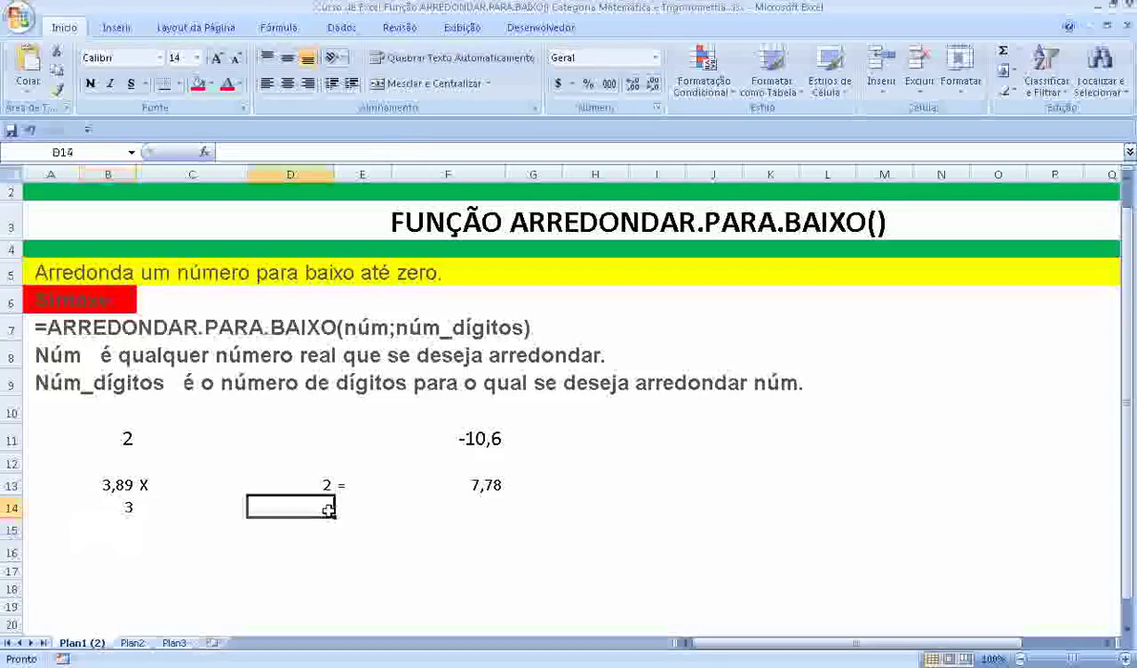
{"action": "type", "text": "2"}
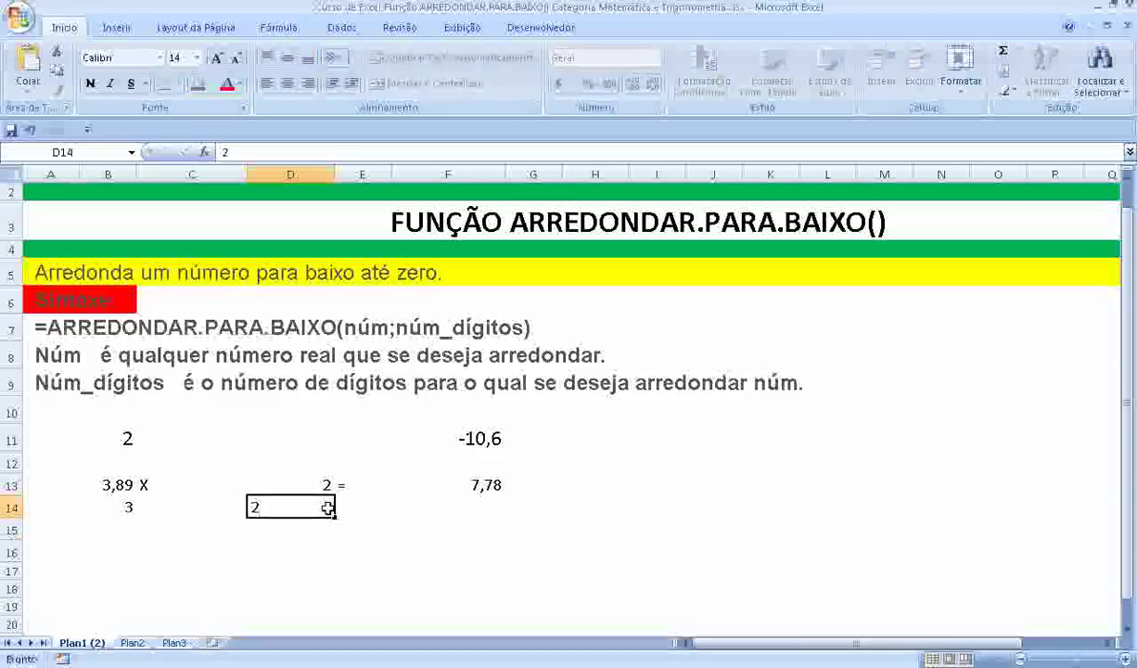
{"action": "key", "text": "Return"}
{"action": "left_click", "coordinate": [319, 486]}
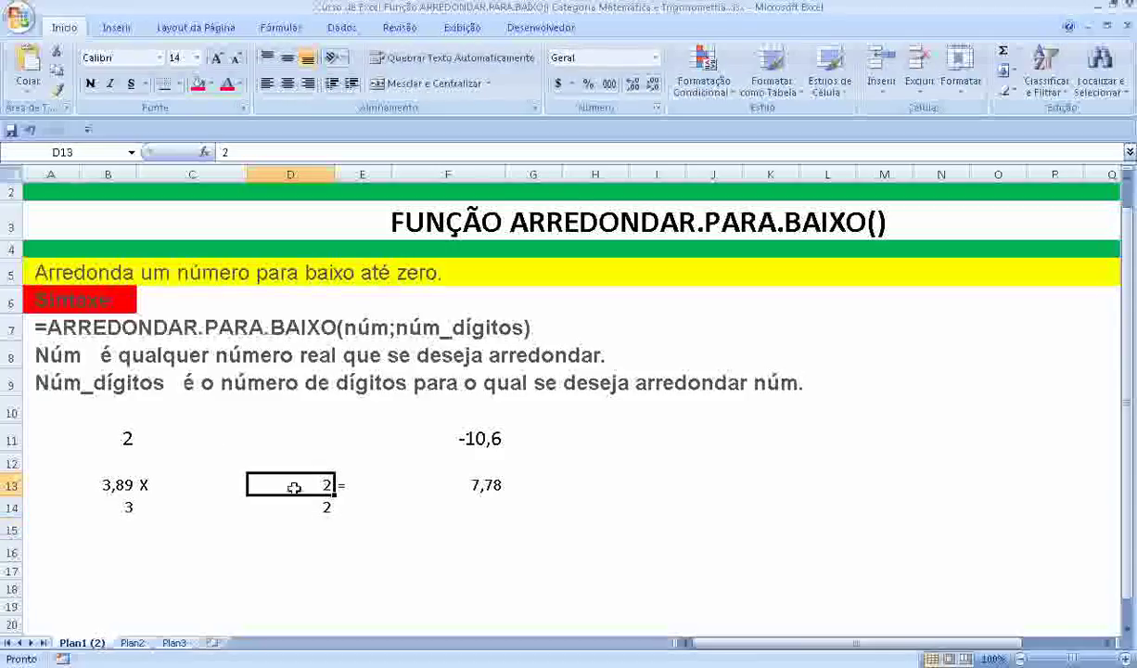
{"action": "left_click", "coordinate": [156, 506]}
{"action": "type", "text": "X"}
{"action": "key", "text": "Return"}
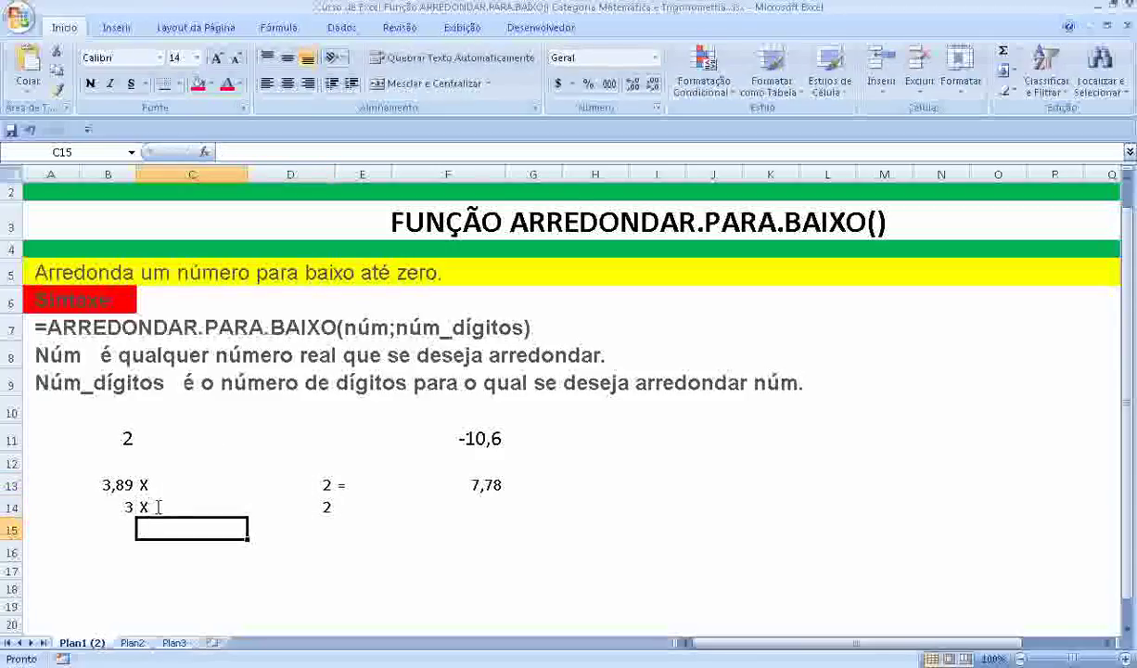
{"action": "left_click_drag", "start_coordinate": [147, 482], "coordinate": [156, 501]}
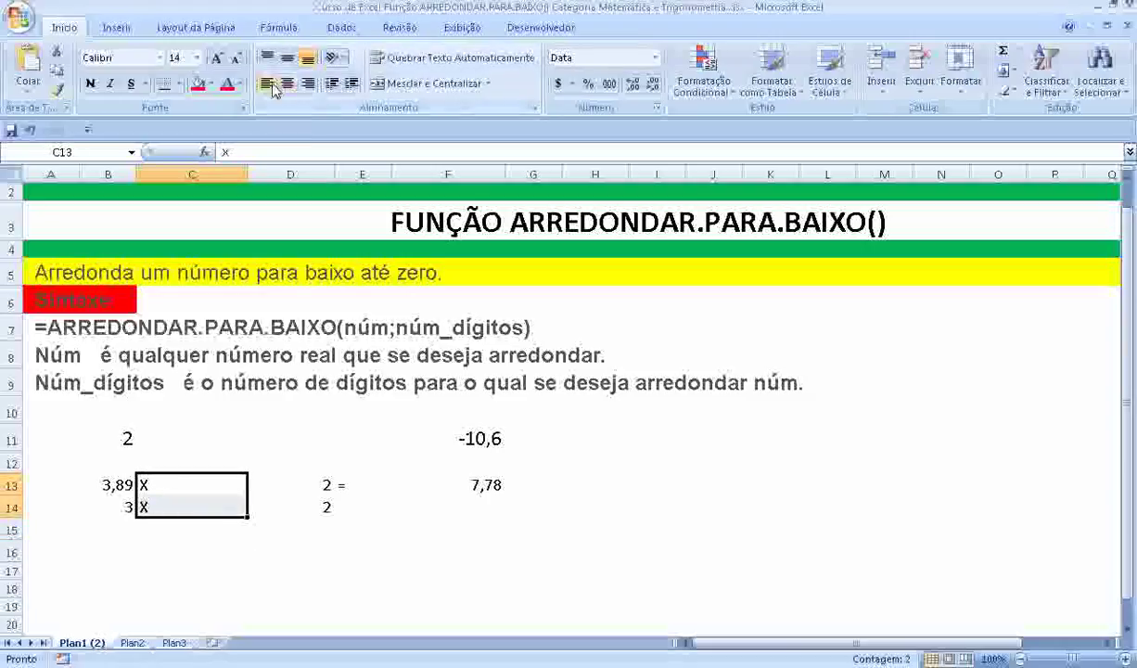
{"action": "left_click", "coordinate": [308, 83]}
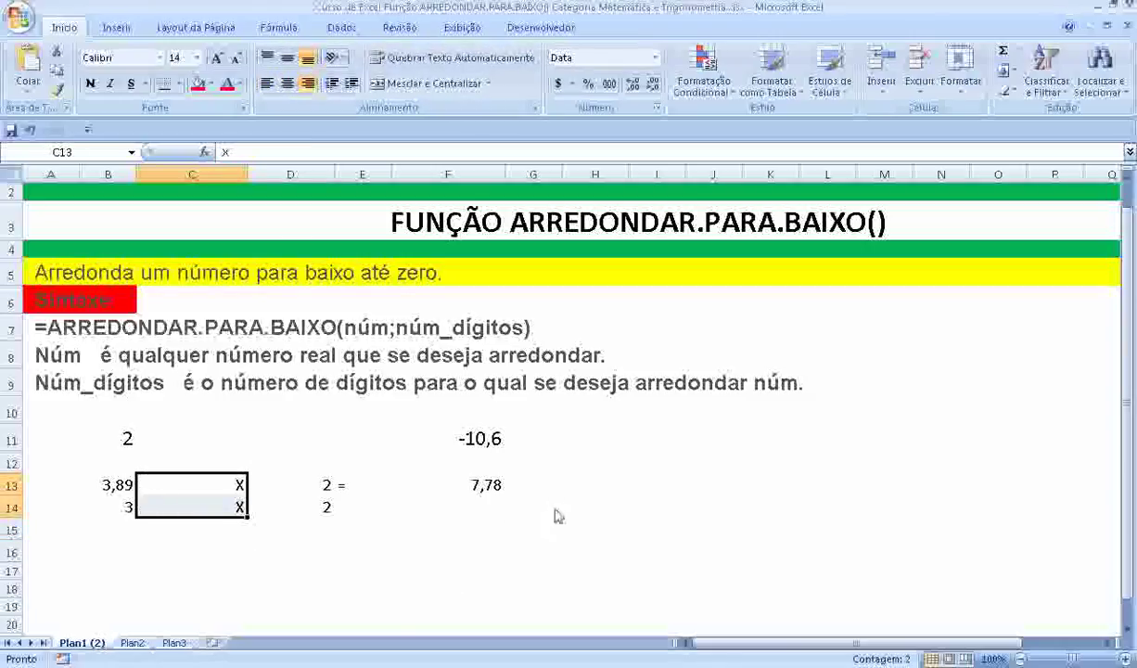
Add = in E14, right-align E13:E14, and copy F13's product formula down to F14
{"action": "left_click", "coordinate": [343, 504]}
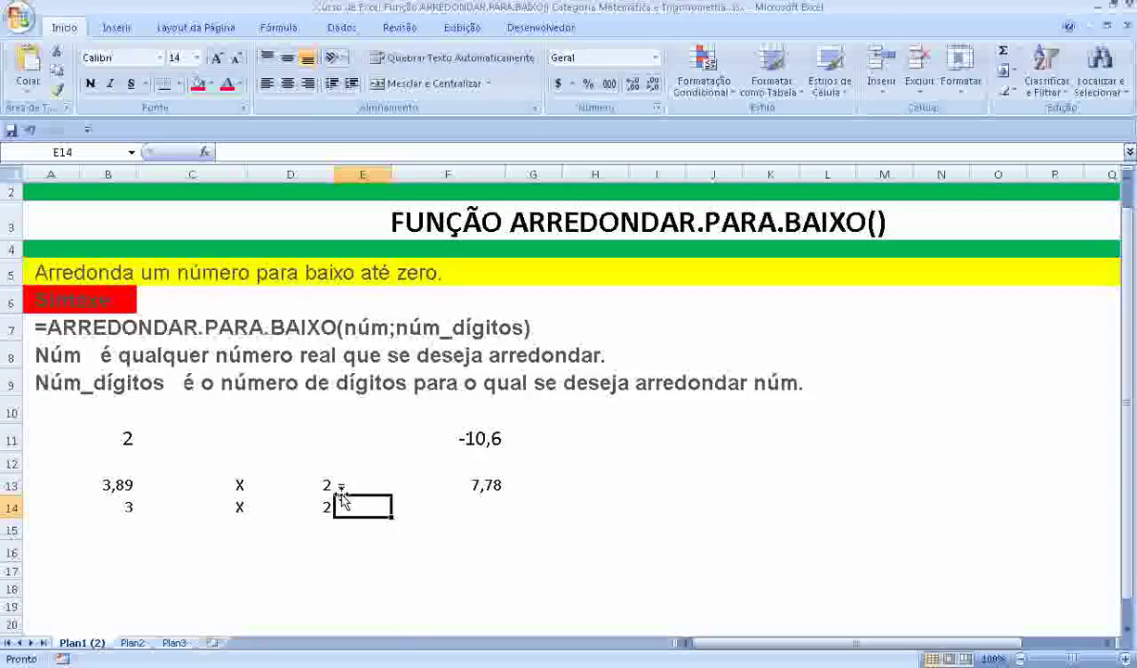
{"action": "type", "text": "="}
{"action": "key", "text": "Return"}
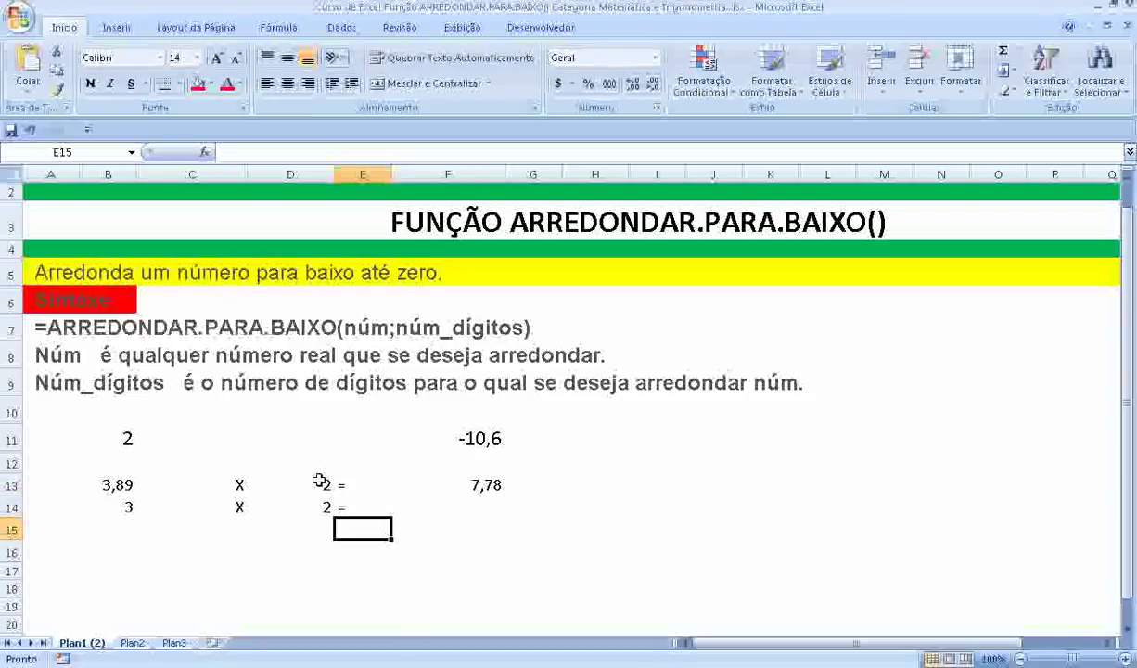
{"action": "mouse_move", "coordinate": [382, 482]}
{"action": "left_mouse_down"}
{"action": "mouse_move", "coordinate": [355, 498]}
{"action": "mouse_move", "coordinate": [371, 501]}
{"action": "left_mouse_up"}
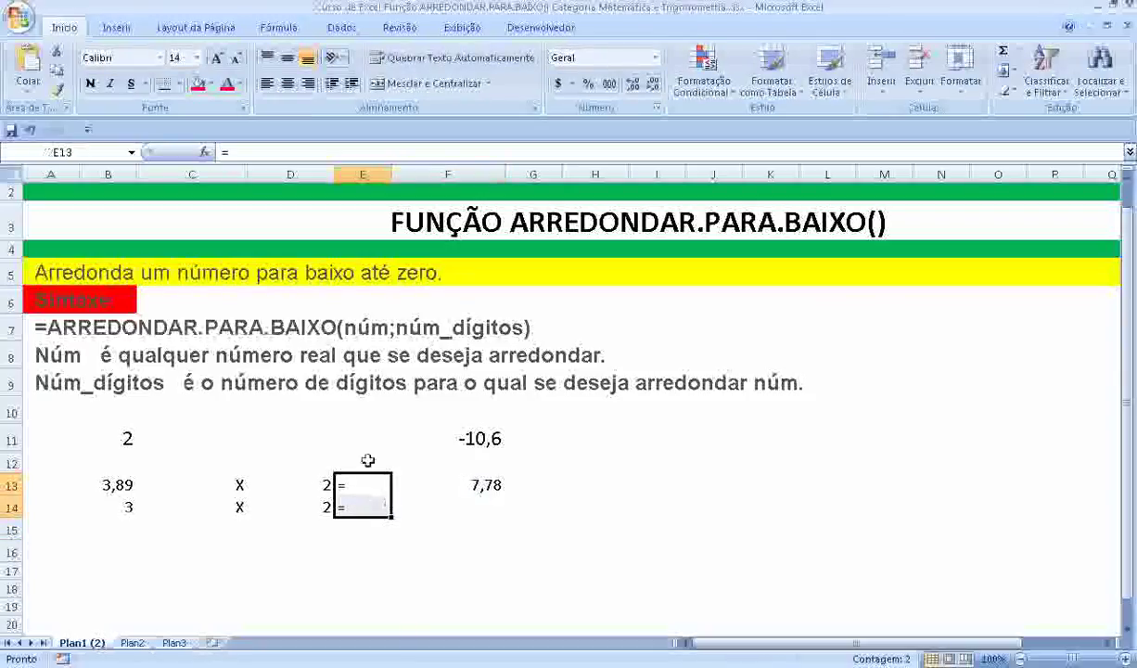
{"action": "left_click", "coordinate": [307, 83]}
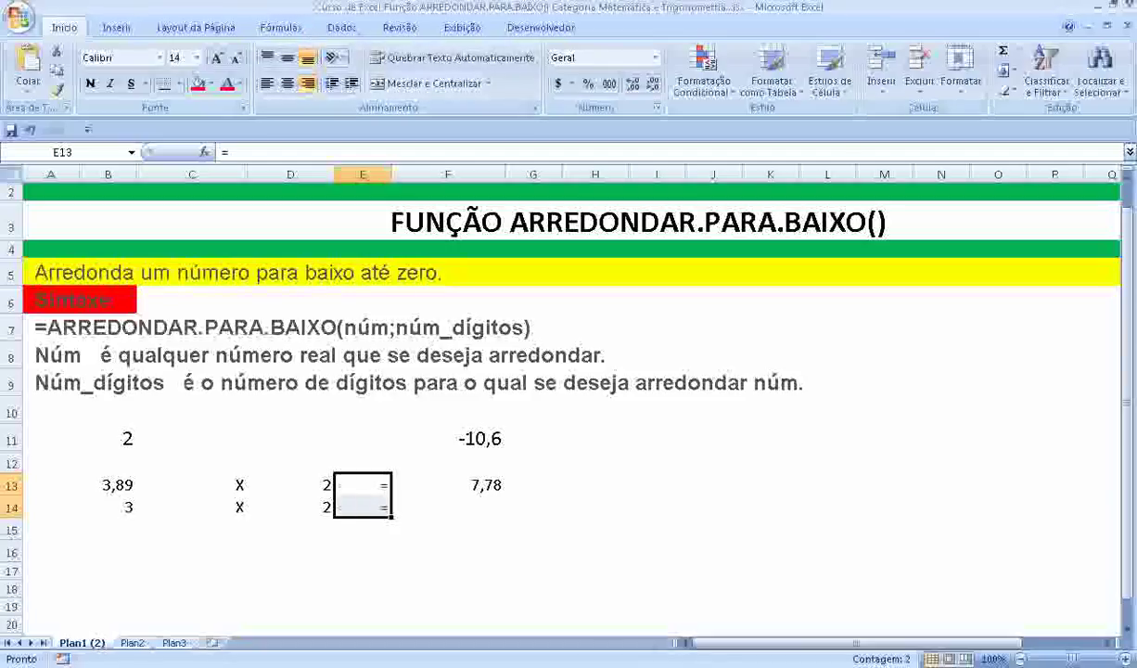
{"action": "left_click", "coordinate": [479, 506]}
{"action": "left_click", "coordinate": [483, 483]}
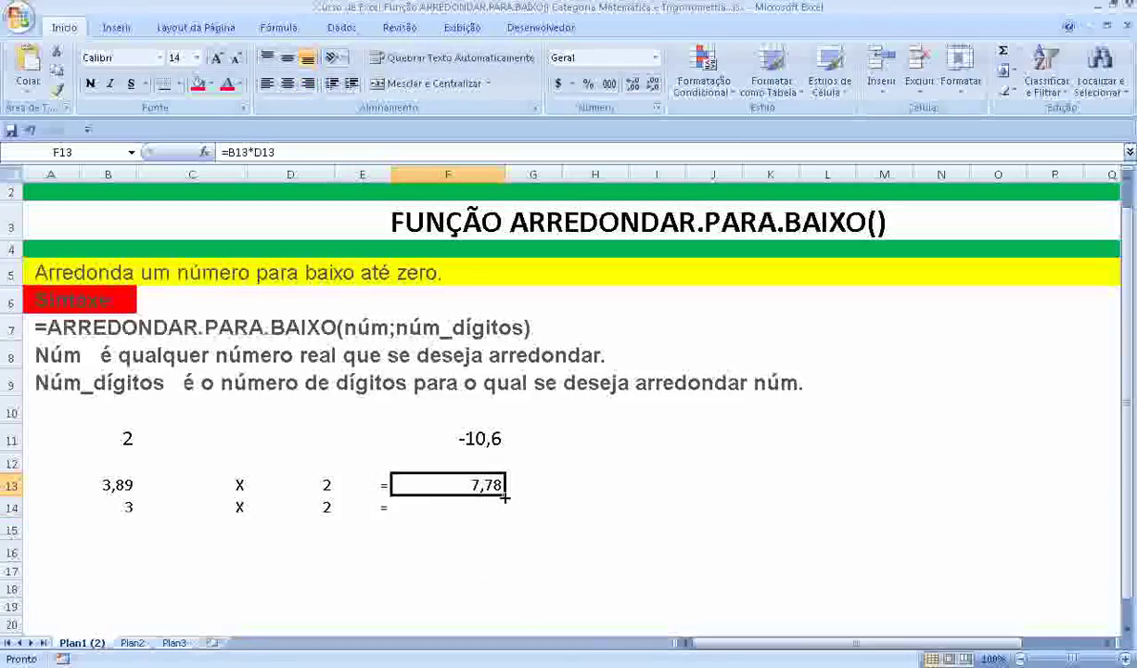
{"action": "left_click_drag", "start_coordinate": [505, 497], "coordinate": [506, 516]}
{"action": "left_click", "coordinate": [473, 510]}
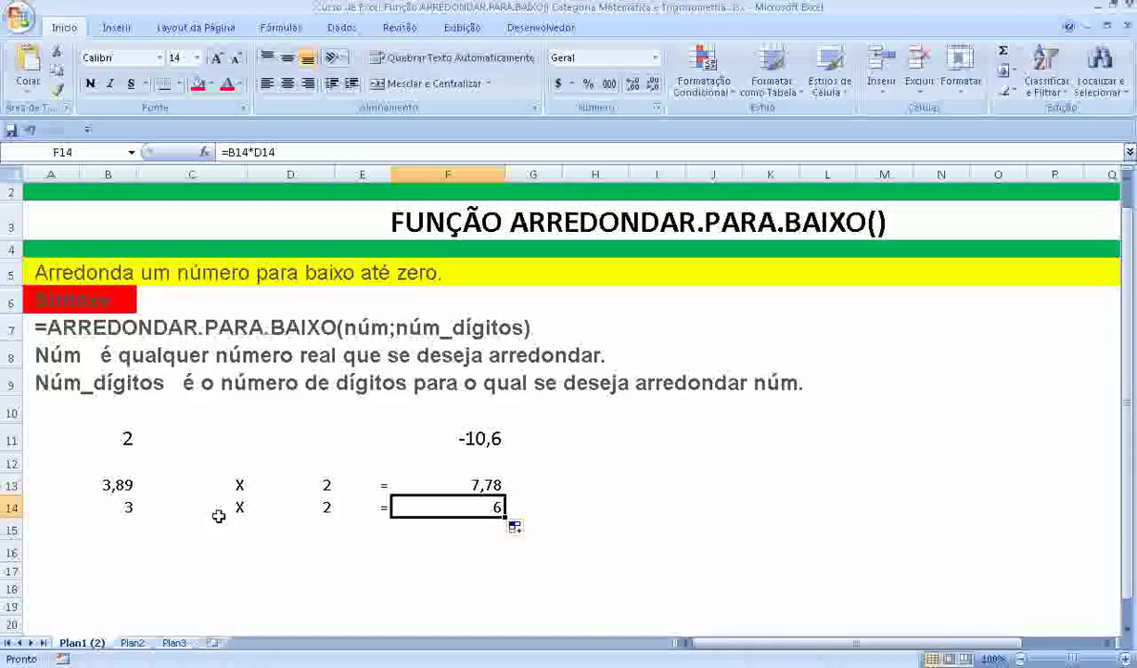
{"action": "left_click", "coordinate": [125, 503]}
{"action": "left_click", "coordinate": [317, 502]}
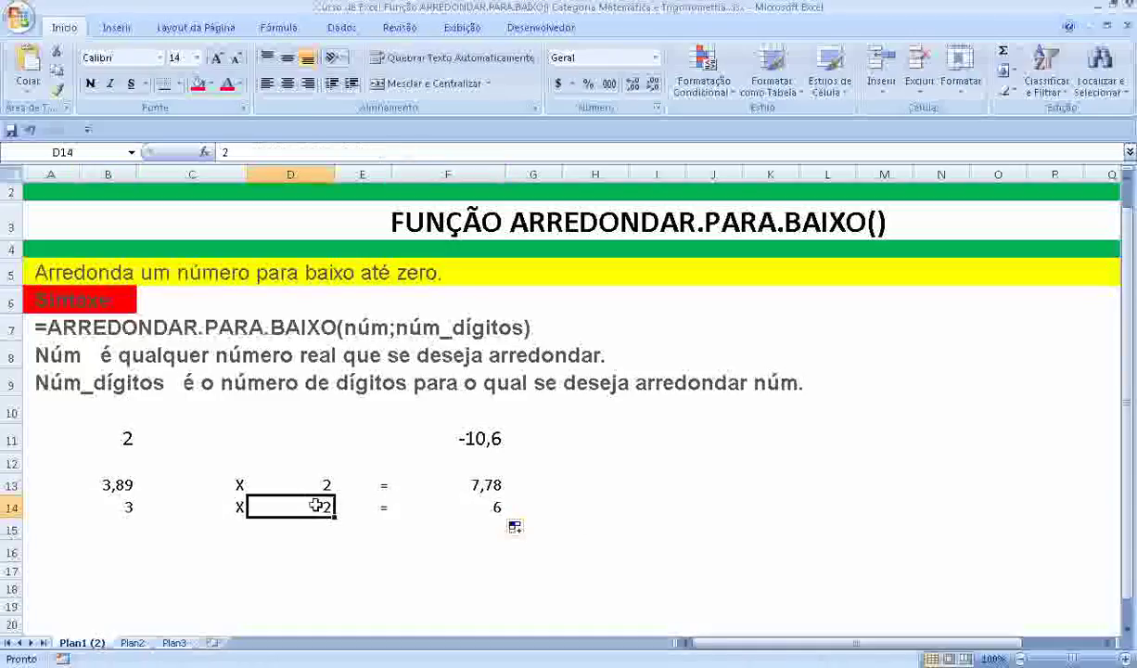
{"action": "left_click", "coordinate": [487, 501]}
{"action": "left_click", "coordinate": [127, 501]}
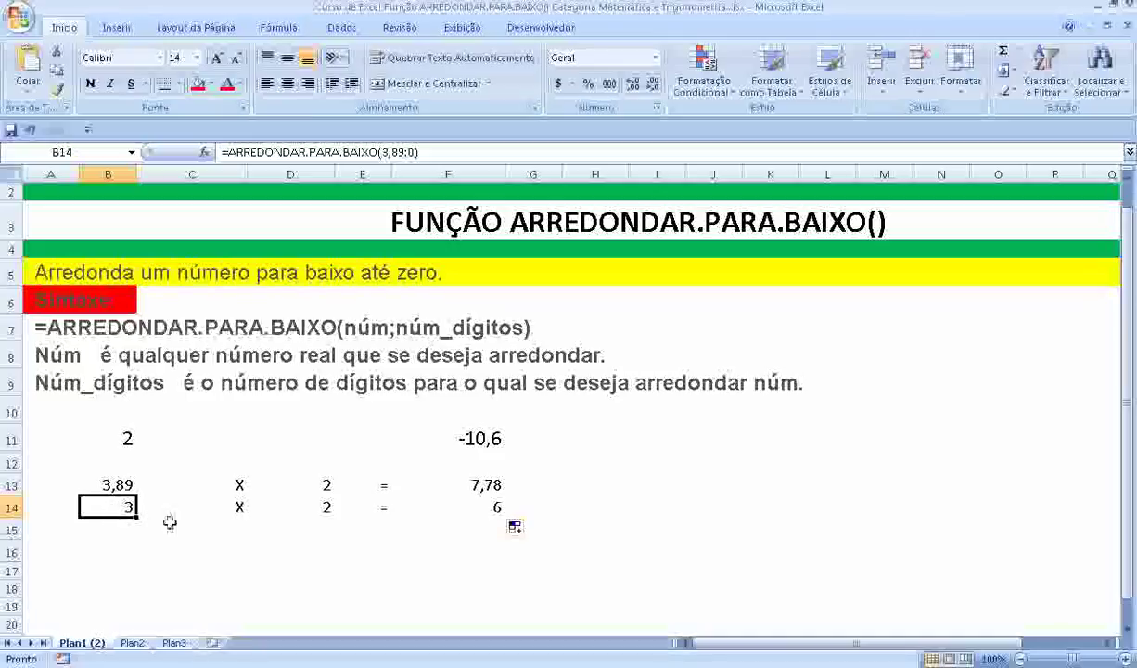
{"action": "left_click", "coordinate": [315, 503]}
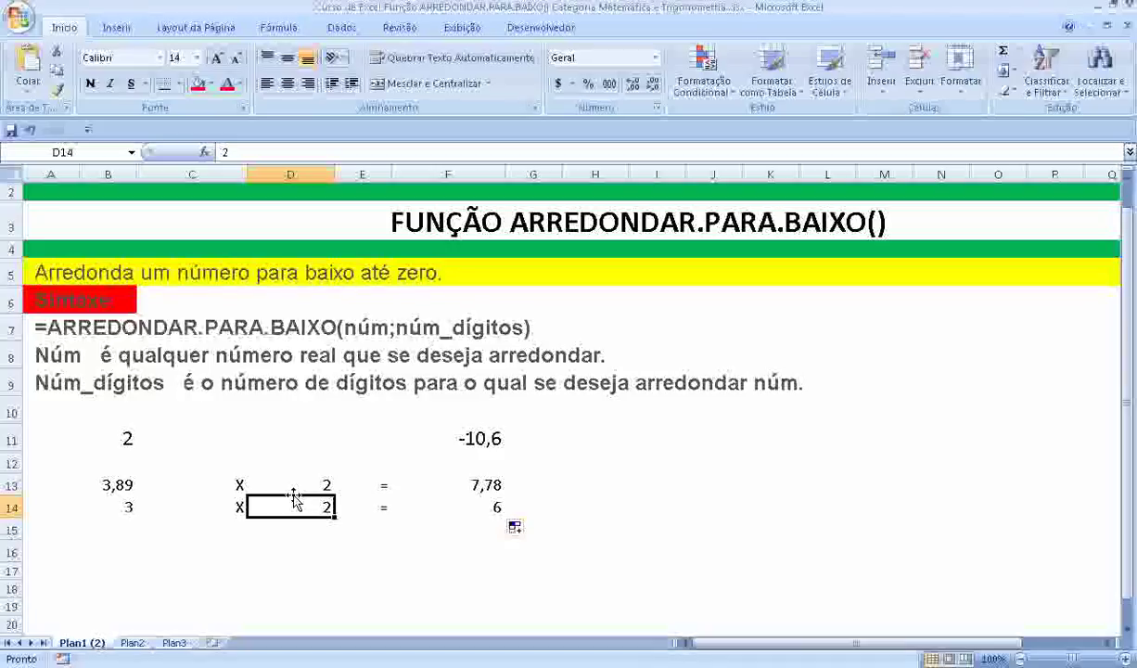
{"action": "left_click", "coordinate": [109, 553]}
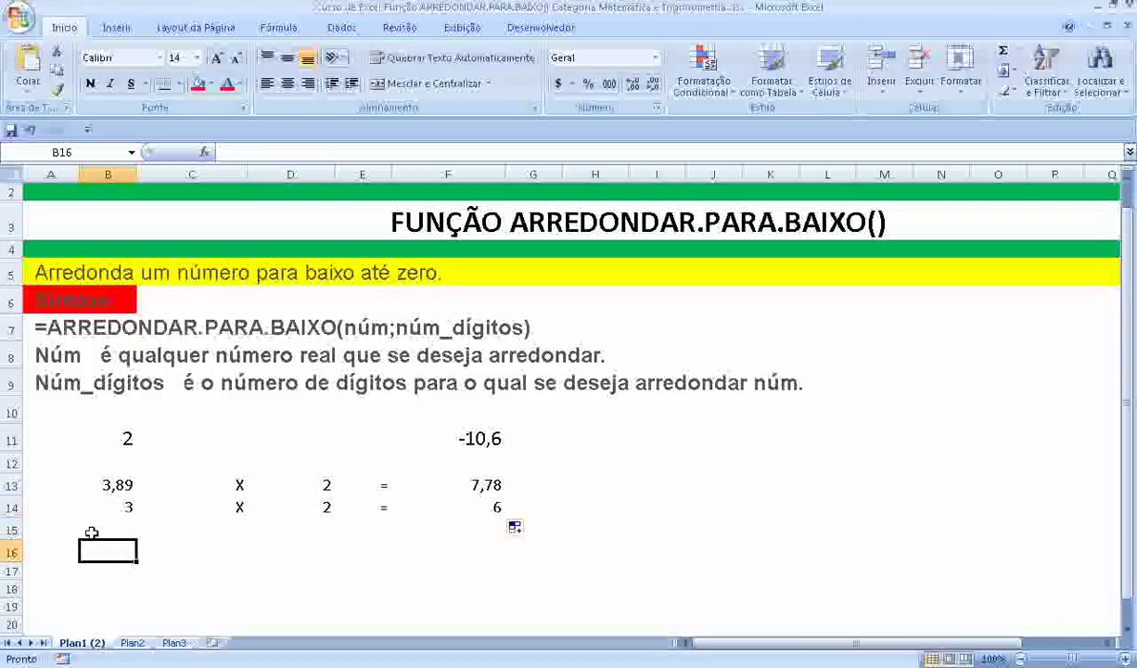
Enter =78/9 in B17
{"action": "key", "text": "Down"}
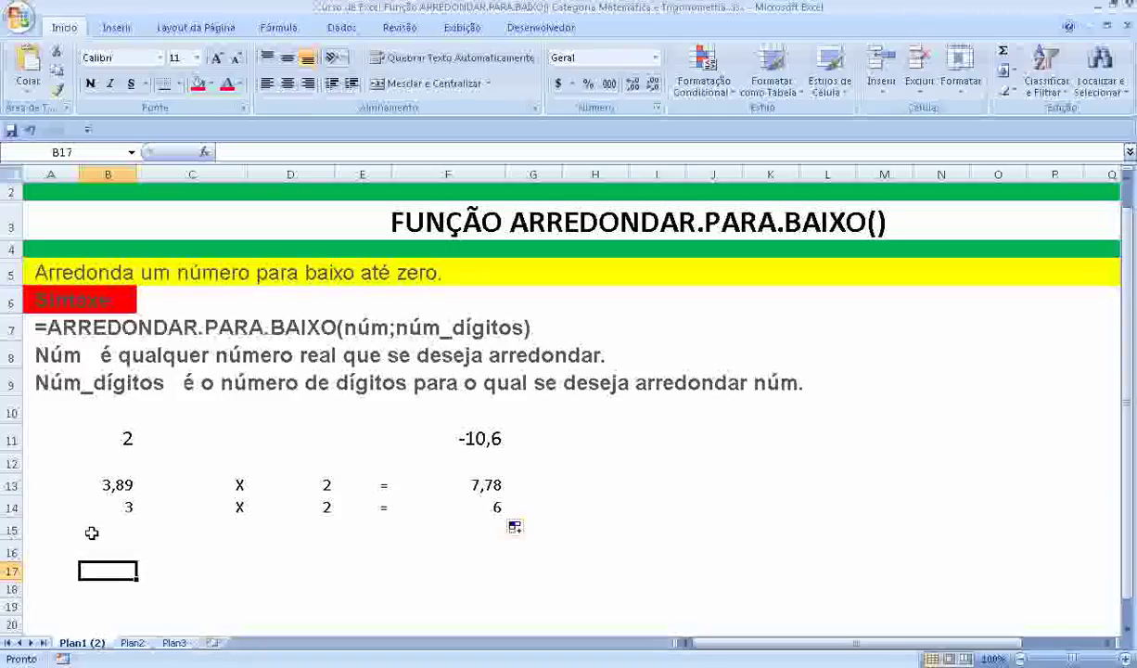
{"action": "type", "text": "="}
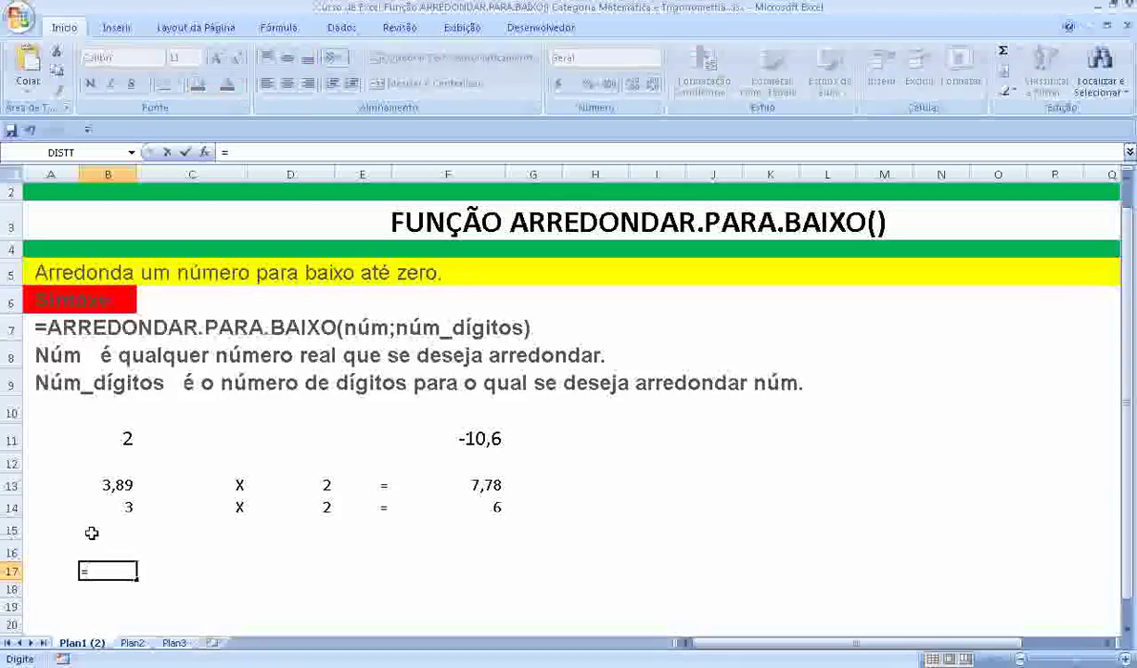
{"action": "type", "text": "78/9"}
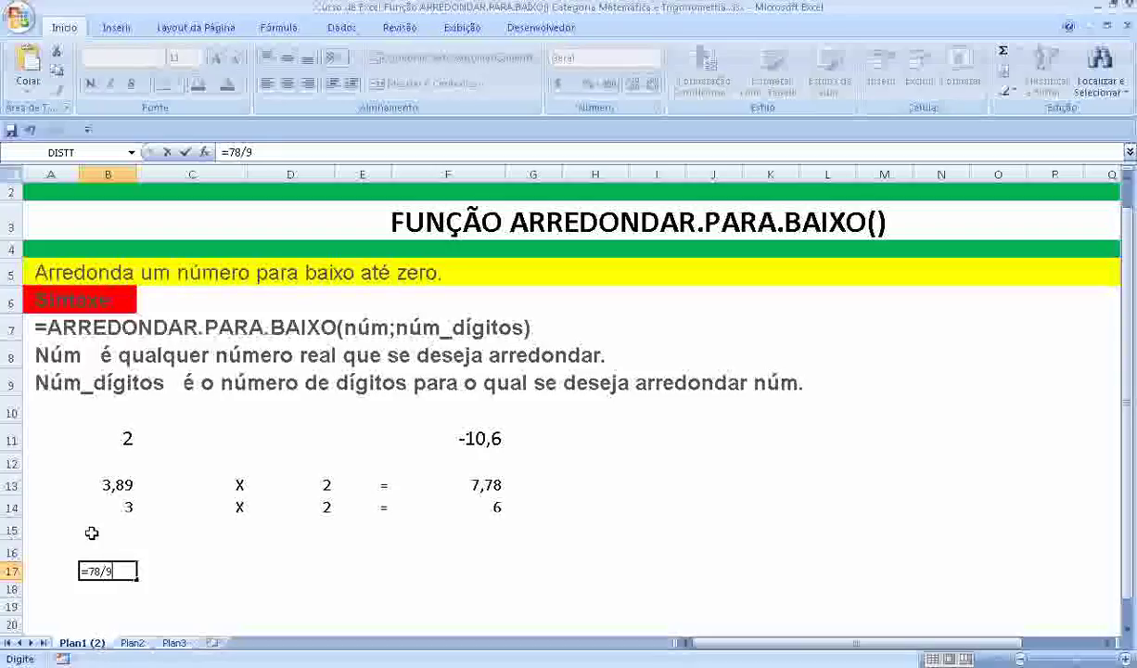
{"action": "key", "text": "Return"}
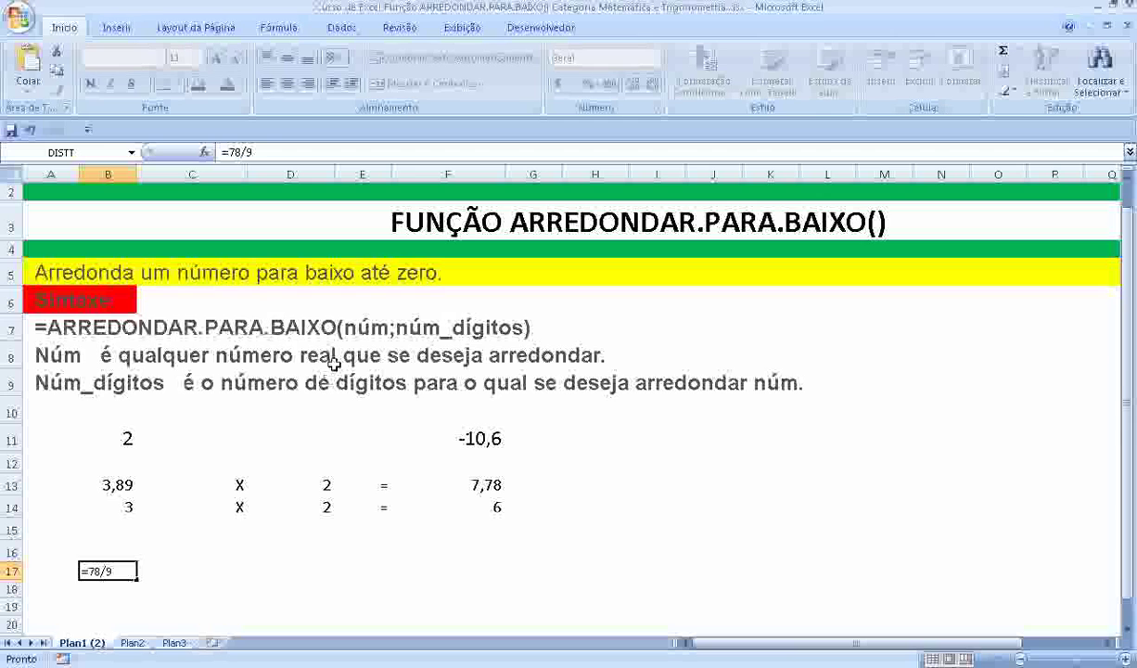
{"action": "key", "text": "Return"}
{"action": "key", "text": "Return"}
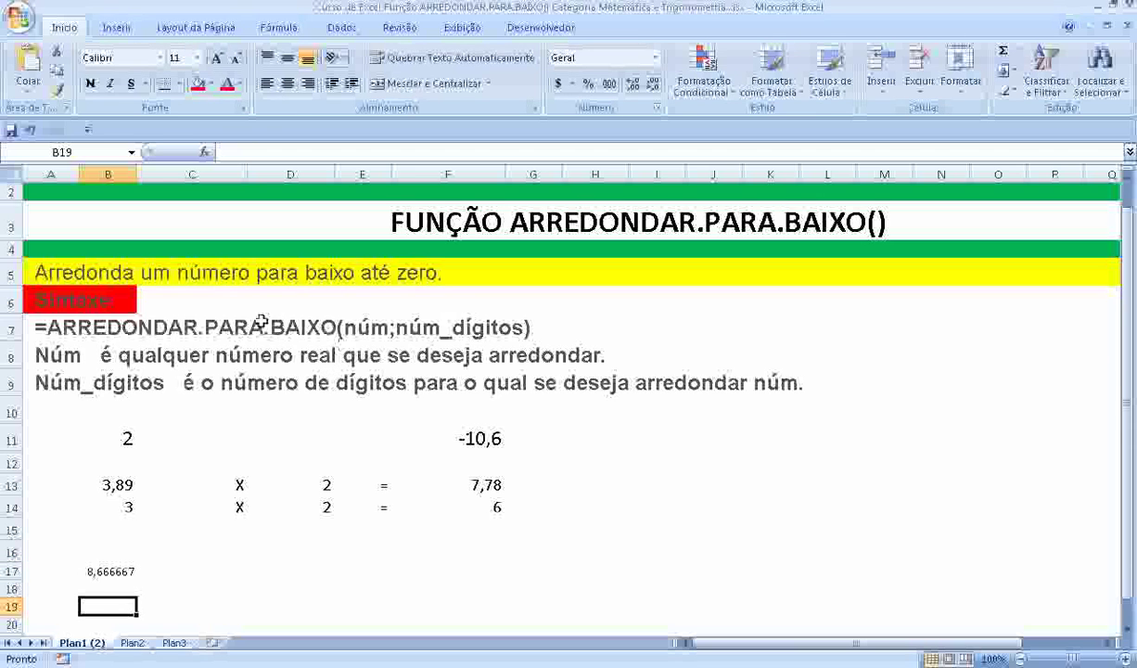
Enlarge the text in rows 15–19 to size 18
{"action": "left_click_drag", "start_coordinate": [13, 530], "coordinate": [13, 606]}
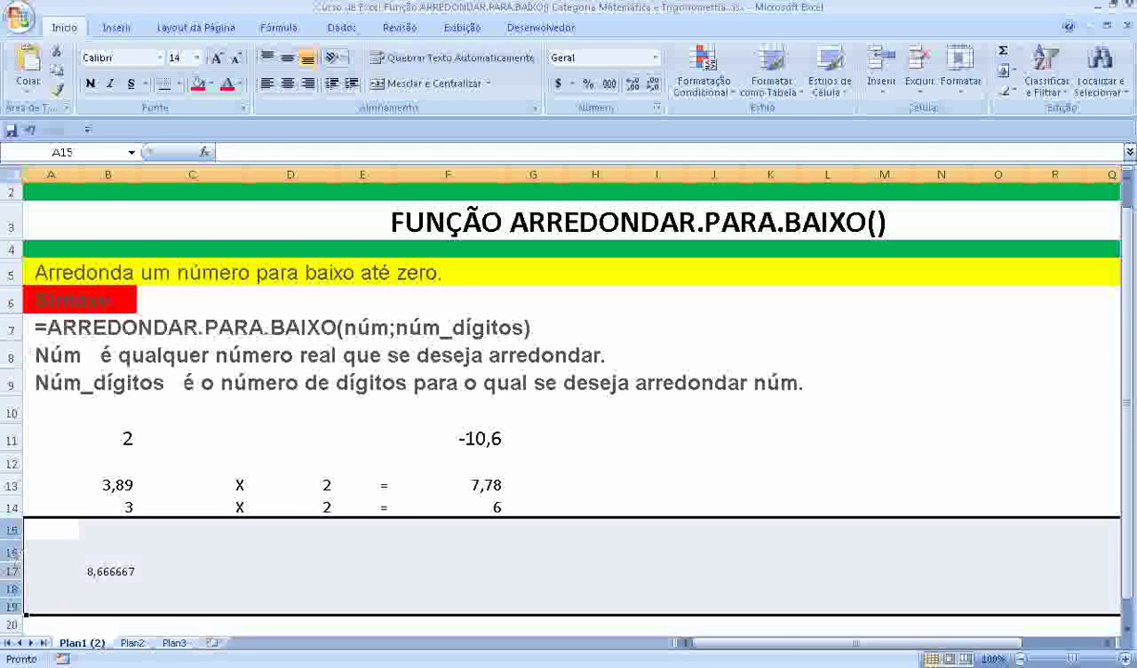
{"action": "left_click", "coordinate": [217, 59]}
{"action": "left_click", "coordinate": [217, 58]}
{"action": "left_click", "coordinate": [340, 586]}
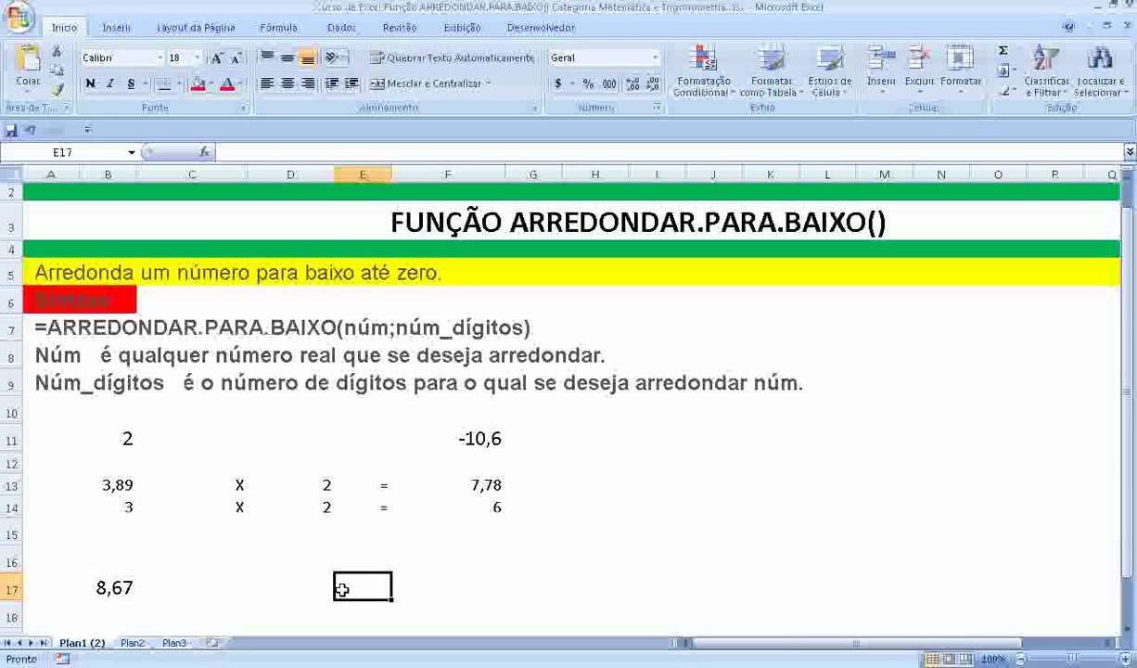
Enter =ARREDONDAR.PARA.BAIXO(B17;1) in E17, rounding 8,67 down to 8,6
{"action": "type", "text": "="}
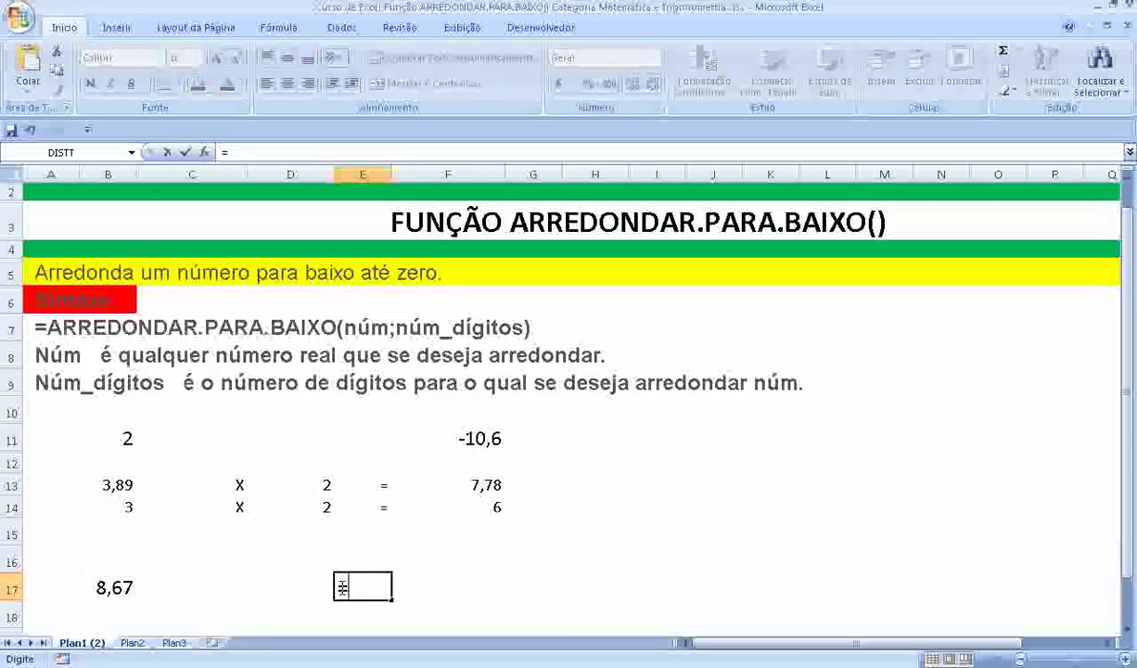
{"action": "type", "text": "ARREDONDA"}
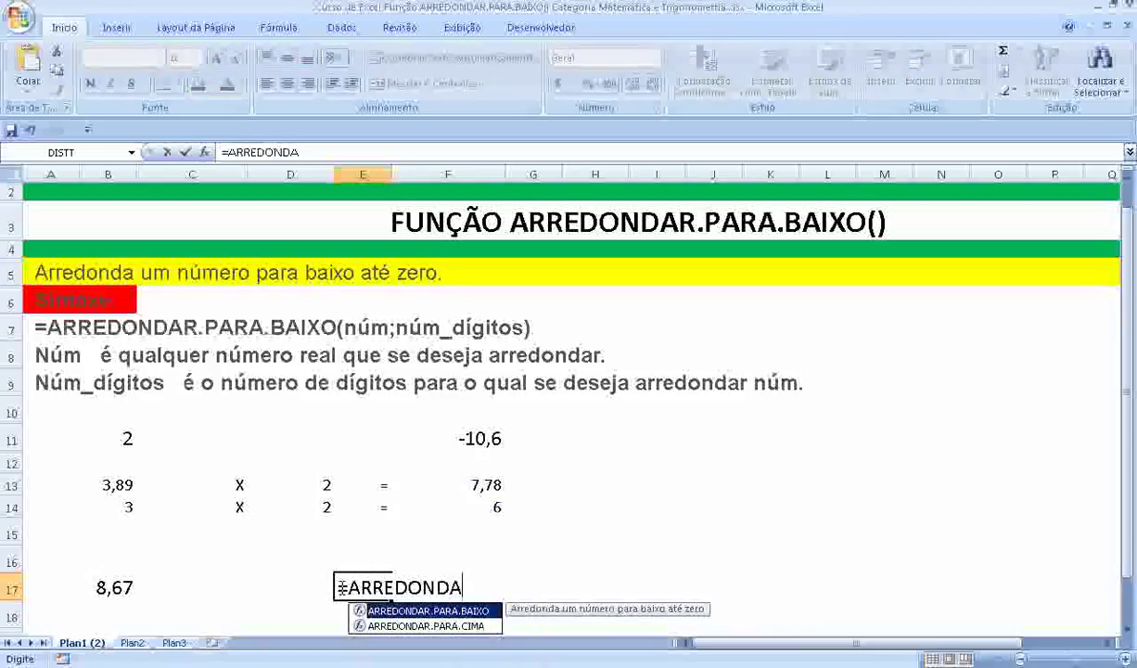
{"action": "type", "text": "R.PARA"}
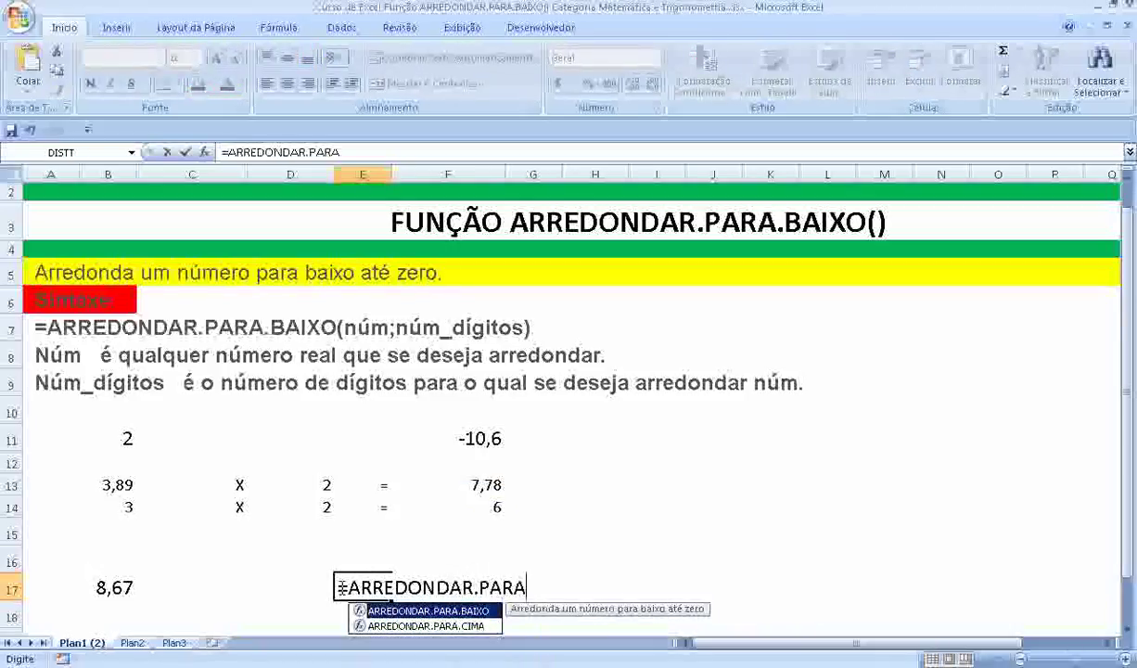
{"action": "type", "text": ".BAIXO("}
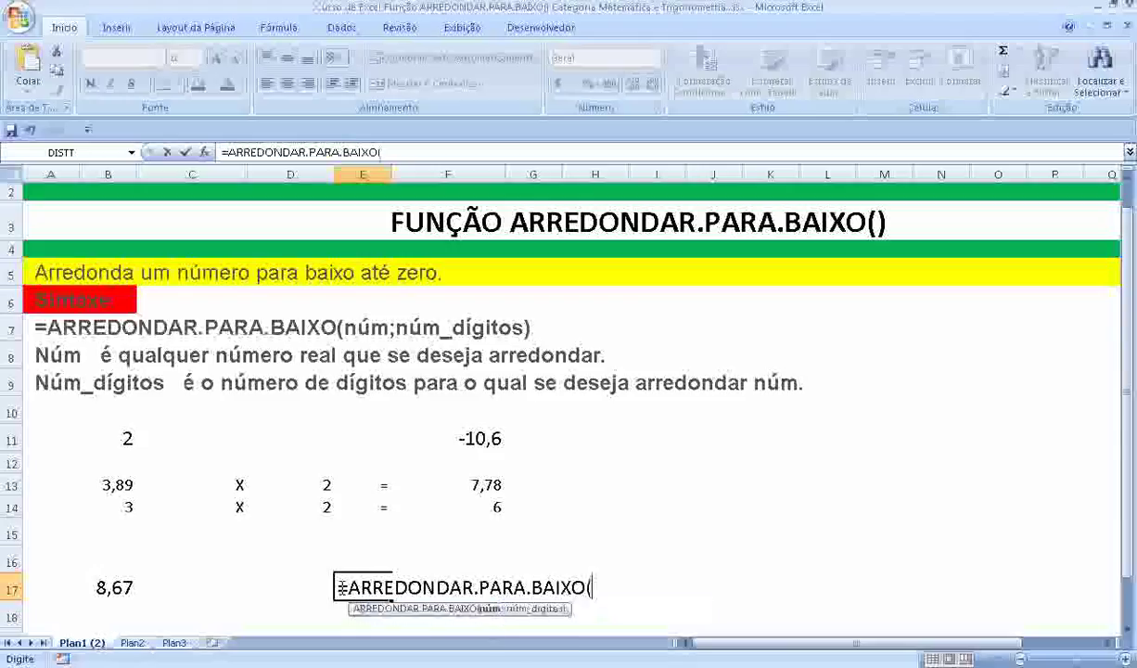
{"action": "left_click", "coordinate": [109, 586]}
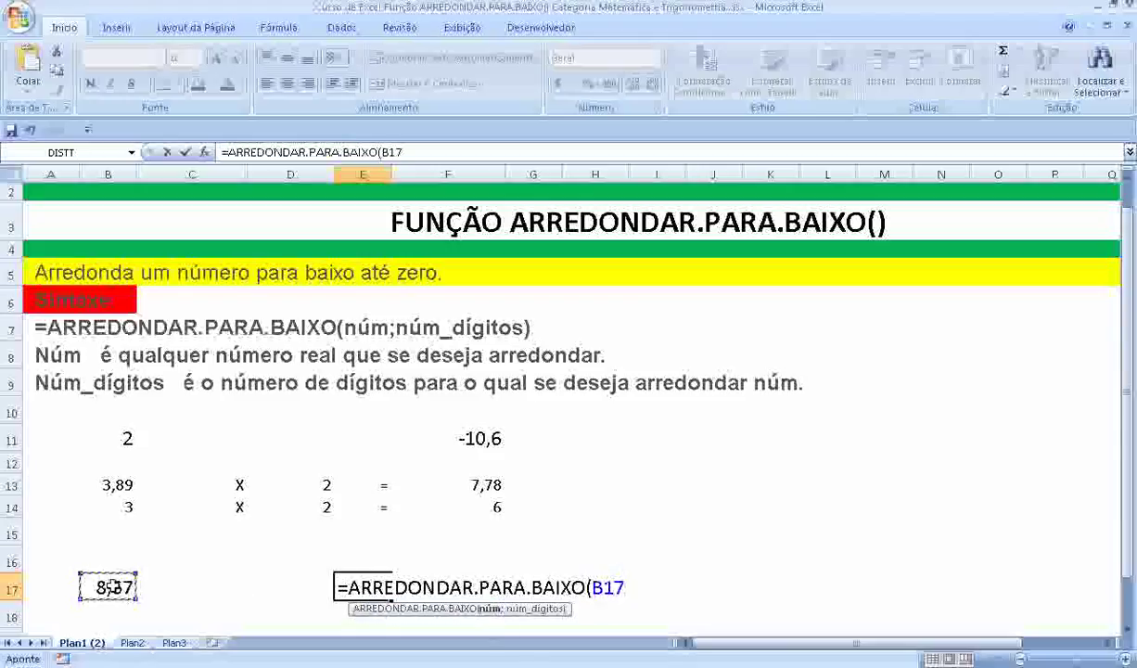
{"action": "type", "text": ";"}
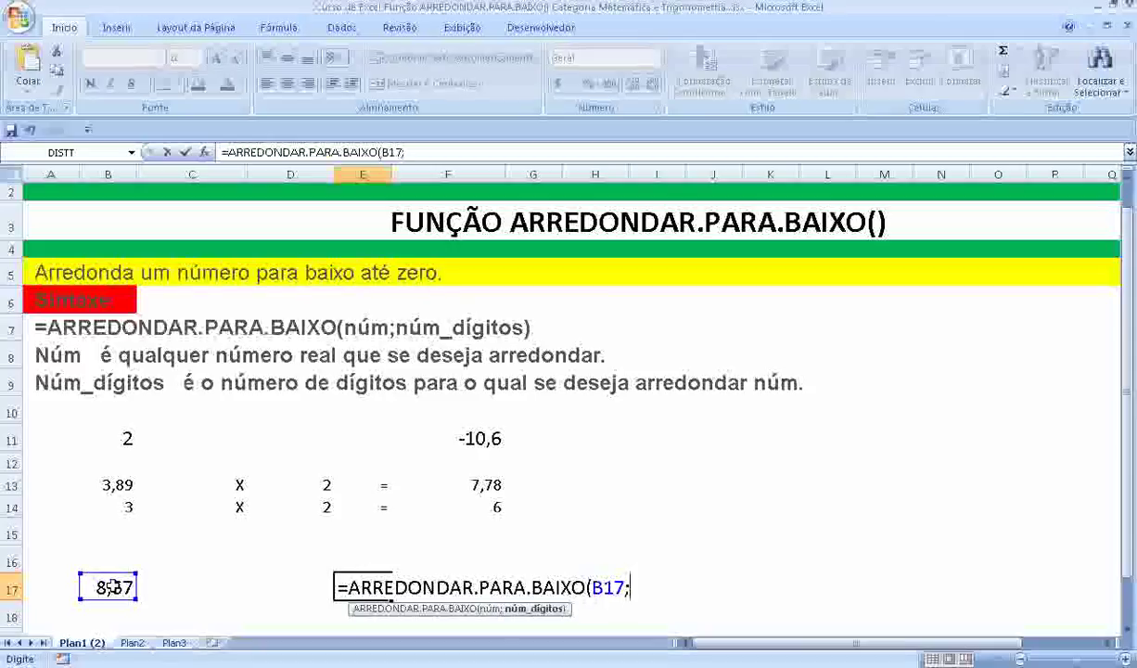
{"action": "type", "text": "1"}
{"action": "type", "text": ")"}
{"action": "key", "text": "Return"}
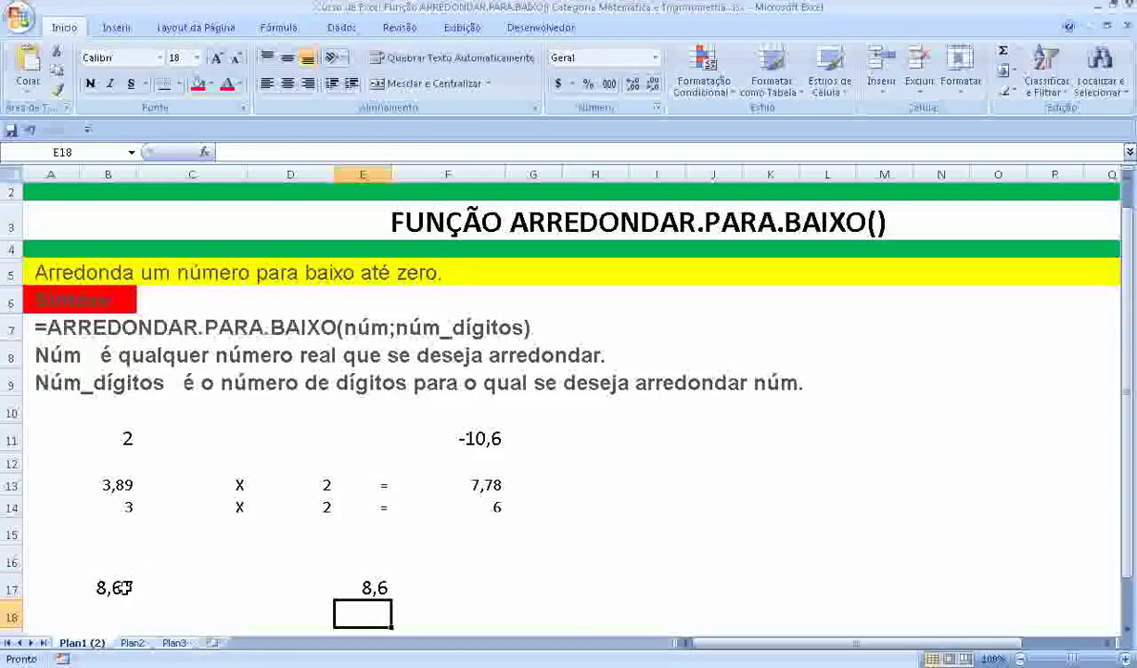
{"action": "left_click", "coordinate": [122, 586]}
{"action": "left_click", "coordinate": [364, 588]}
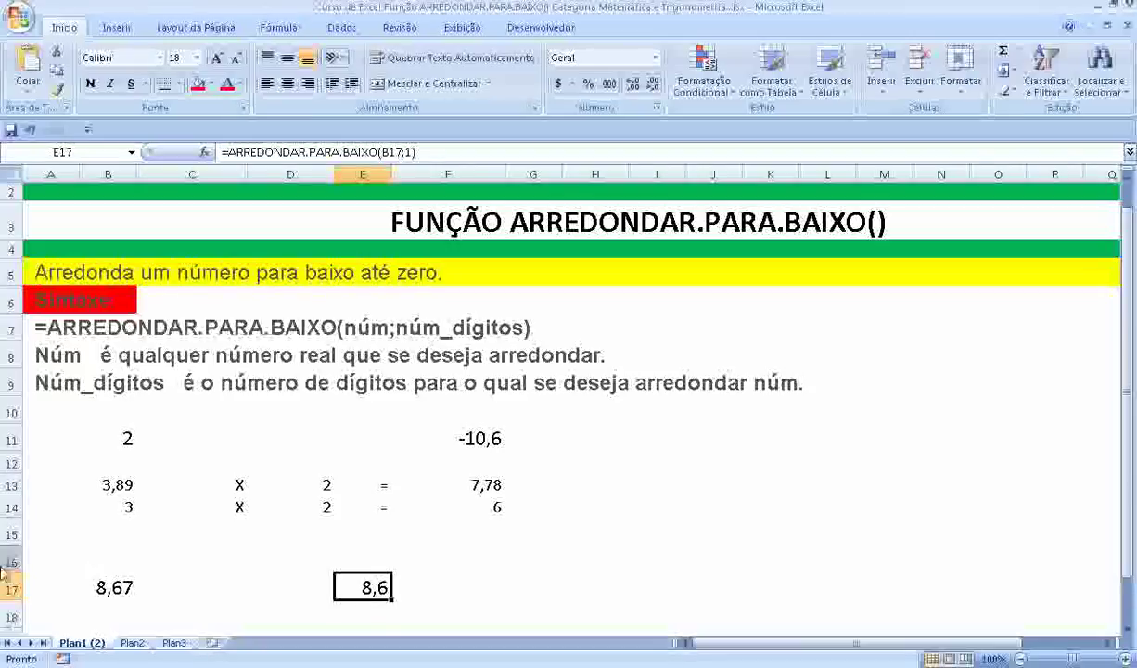
Change B17's formula to =78/7, so E17 now rounds down to 11,1
{"action": "left_click", "coordinate": [112, 589]}
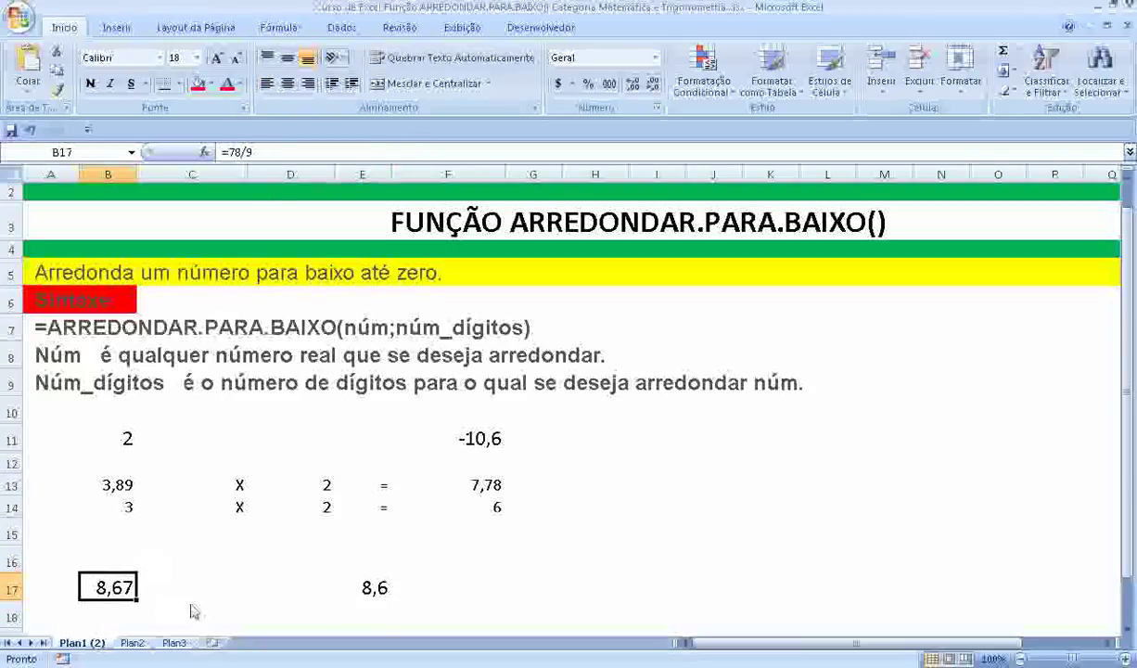
{"action": "left_click", "coordinate": [251, 151]}
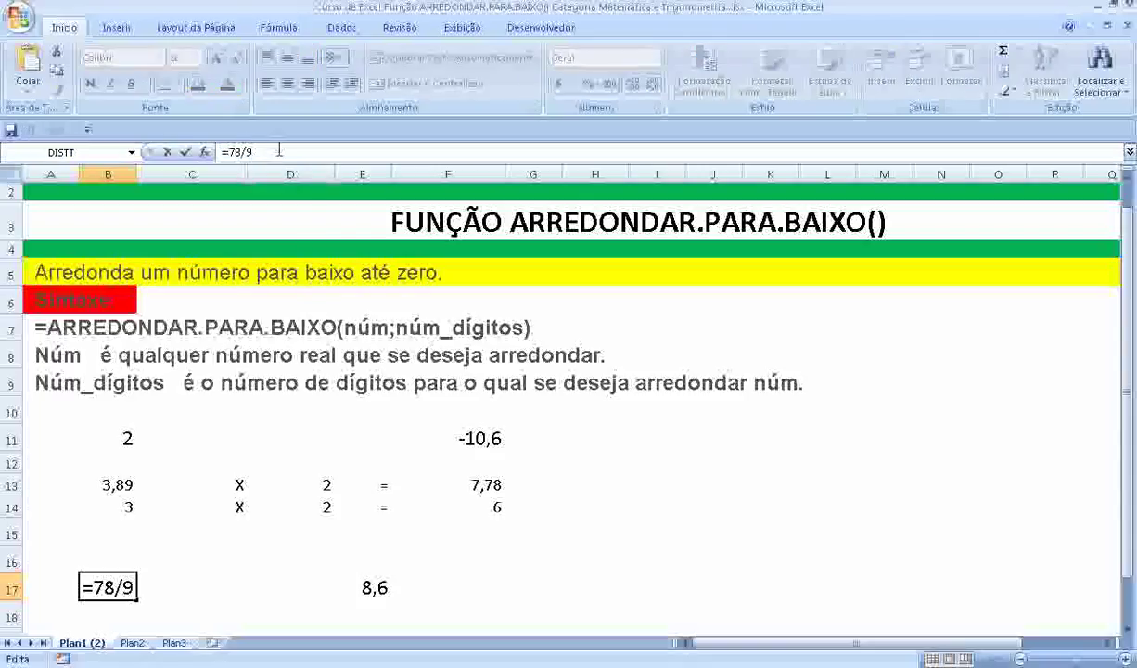
{"action": "key", "text": "BackSpace"}
{"action": "type", "text": "7"}
{"action": "key", "text": "Return"}
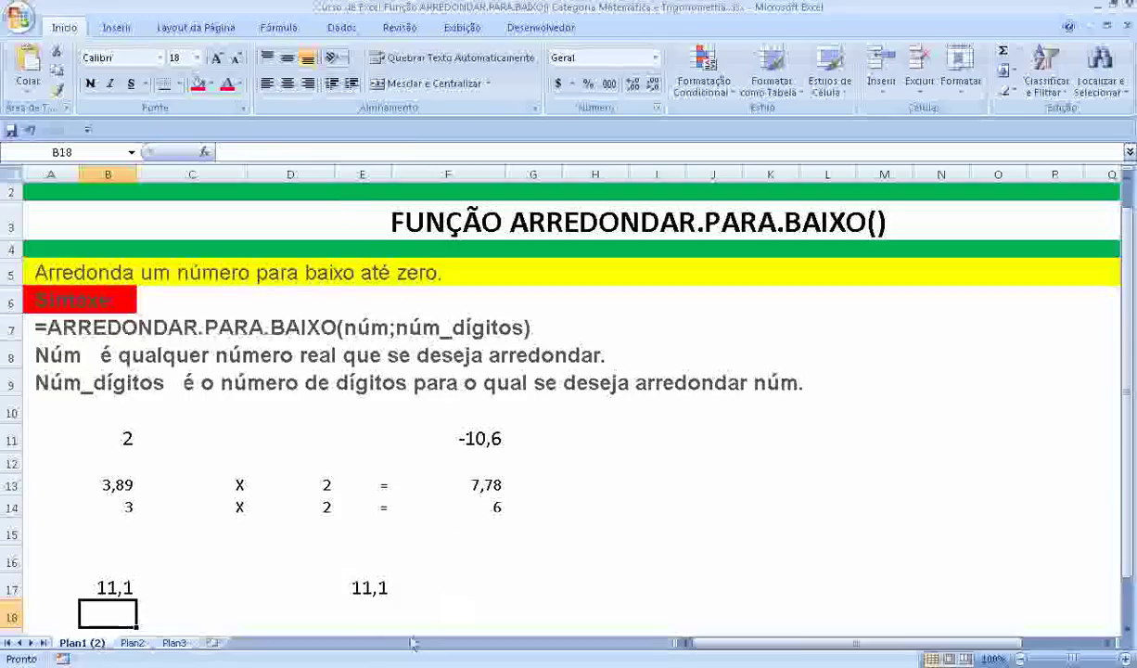
{"action": "left_click", "coordinate": [362, 587]}
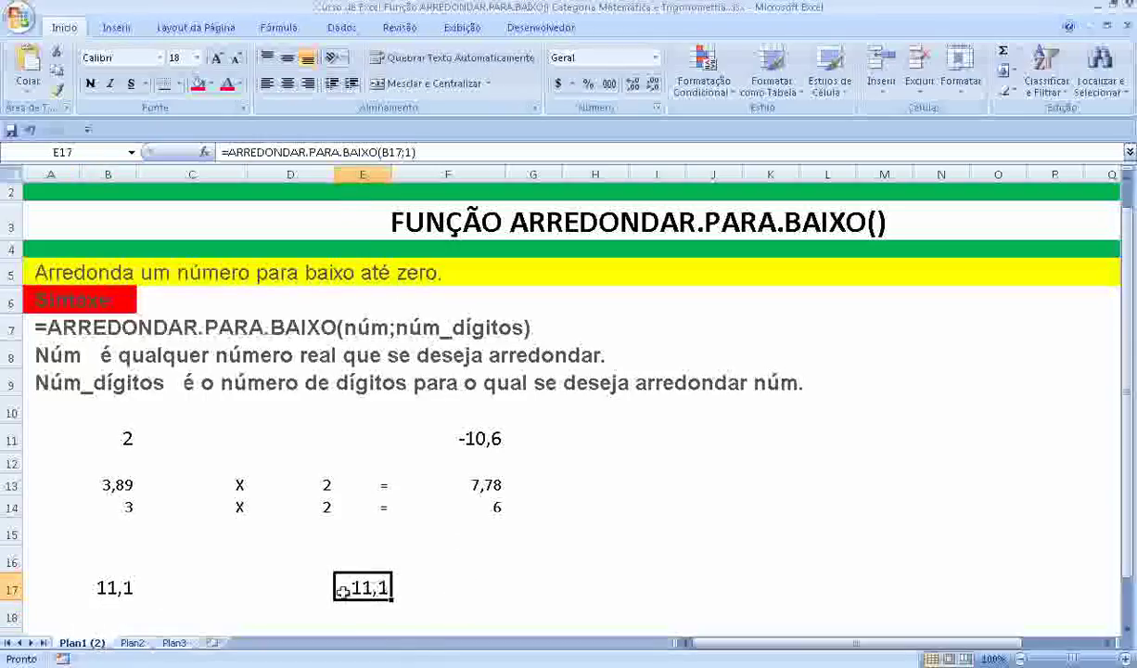
Display B17 with two decimal places as 11,14
{"action": "left_click", "coordinate": [104, 587]}
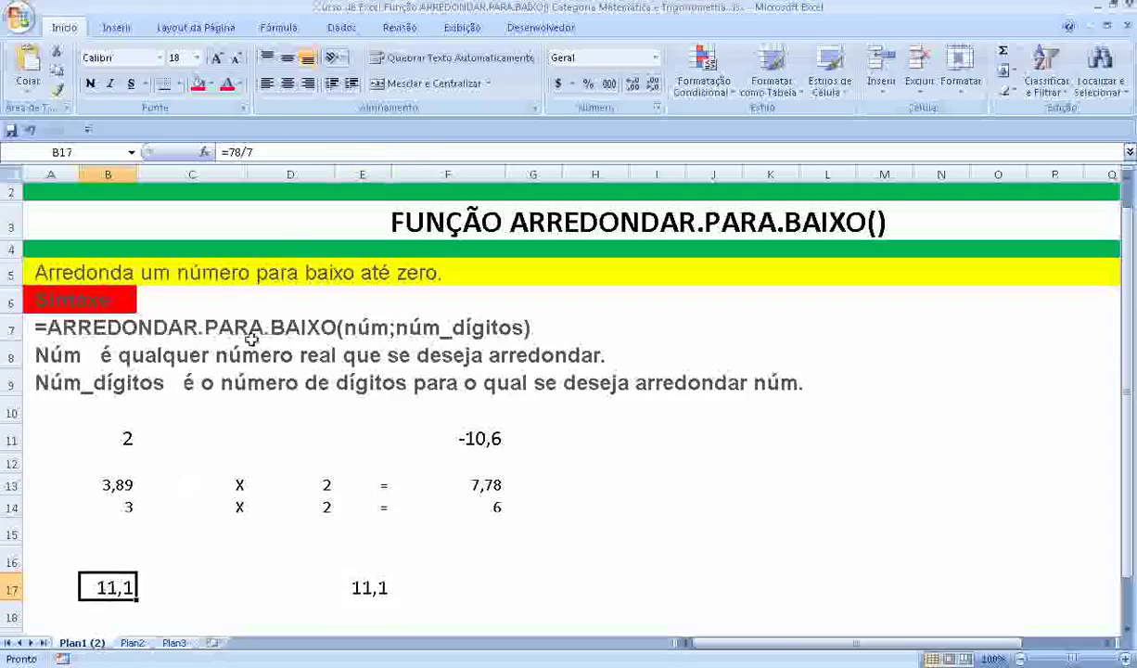
{"action": "left_click", "coordinate": [651, 85]}
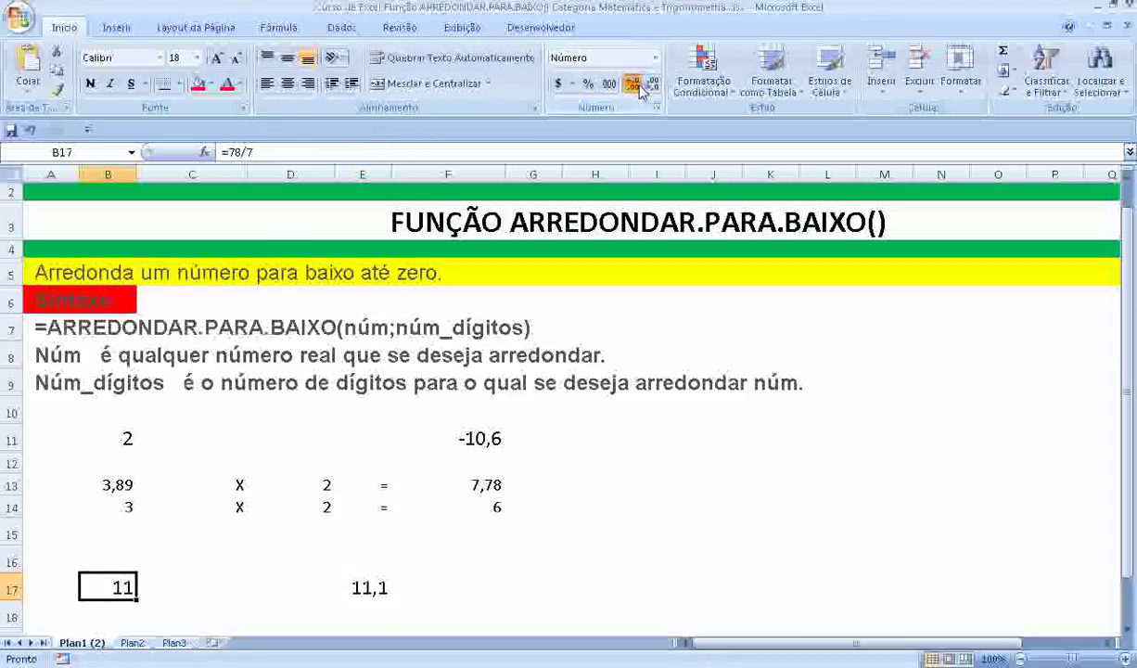
{"action": "left_click", "coordinate": [633, 85]}
{"action": "left_click", "coordinate": [633, 85]}
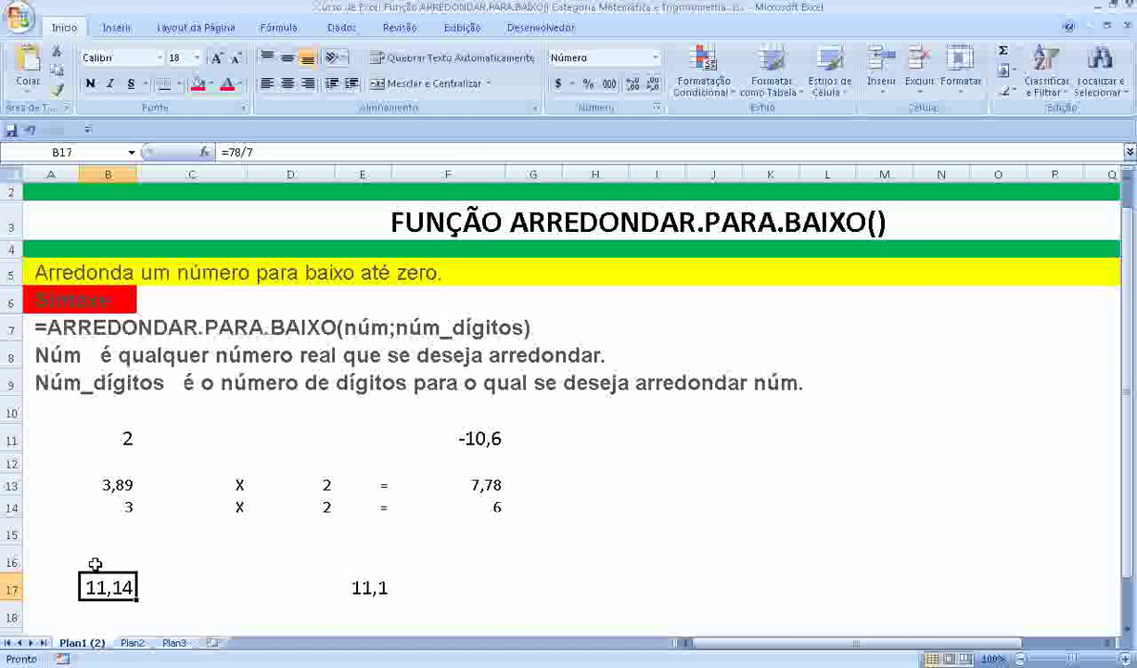
Scroll up to row 1 so the CURSO DE EXCEL title banner shows above the rounding examples
{"action": "scroll", "coordinate": [338, 505], "scroll_direction": "up", "scroll_amount": 1}
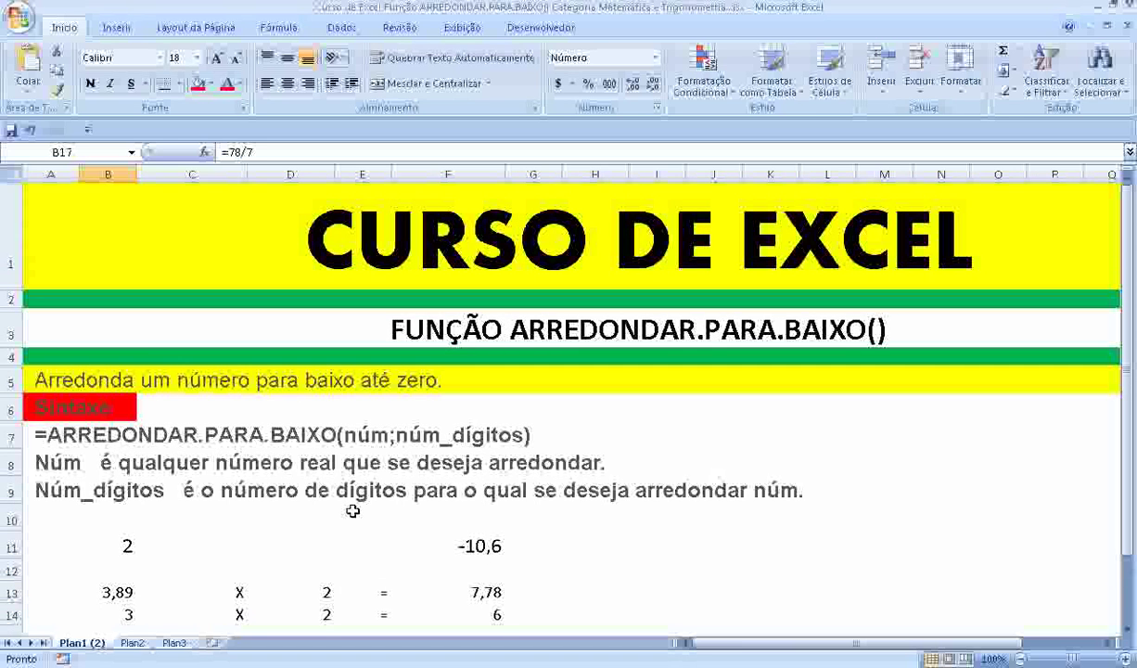